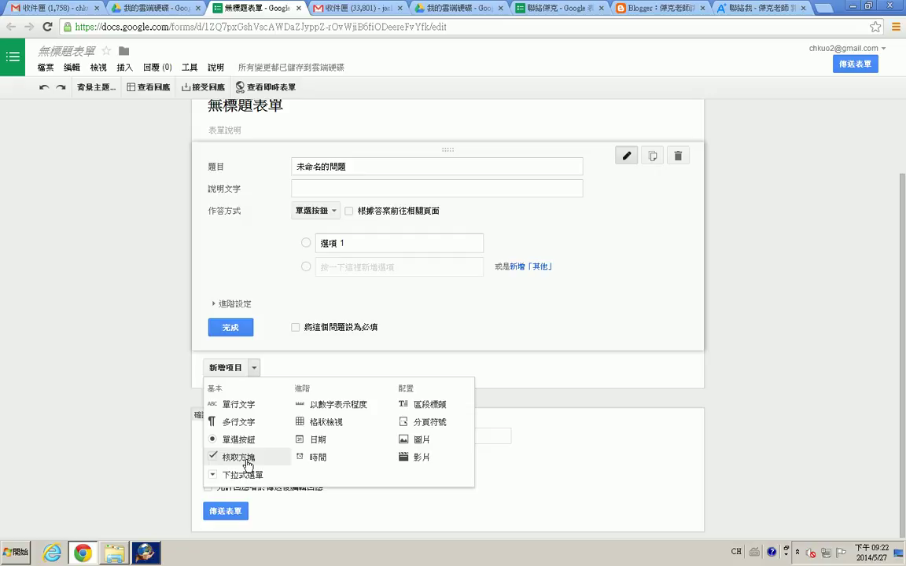
Add a checkbox question titled 興趣 and name its first option 運動
{"action": "left_click", "coordinate": [248, 464]}
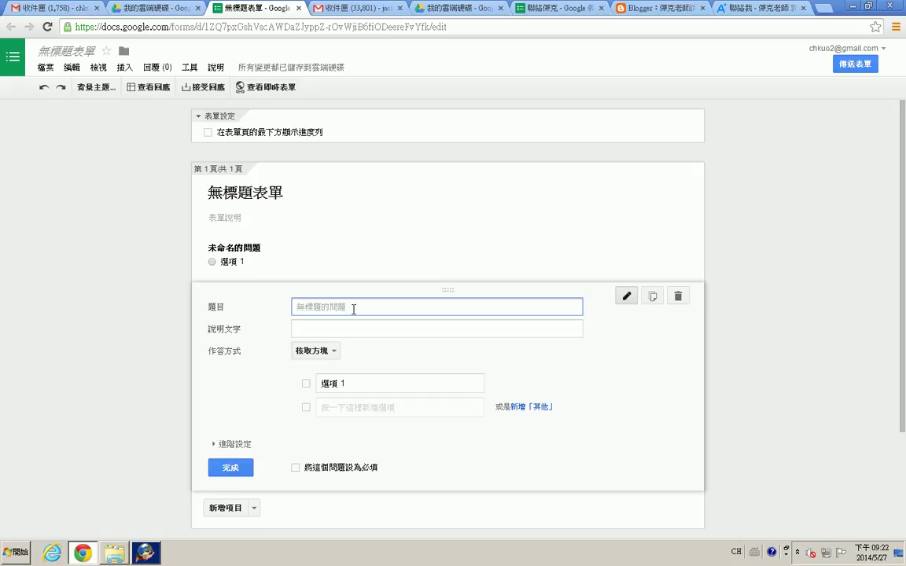
{"action": "type", "text": "興"}
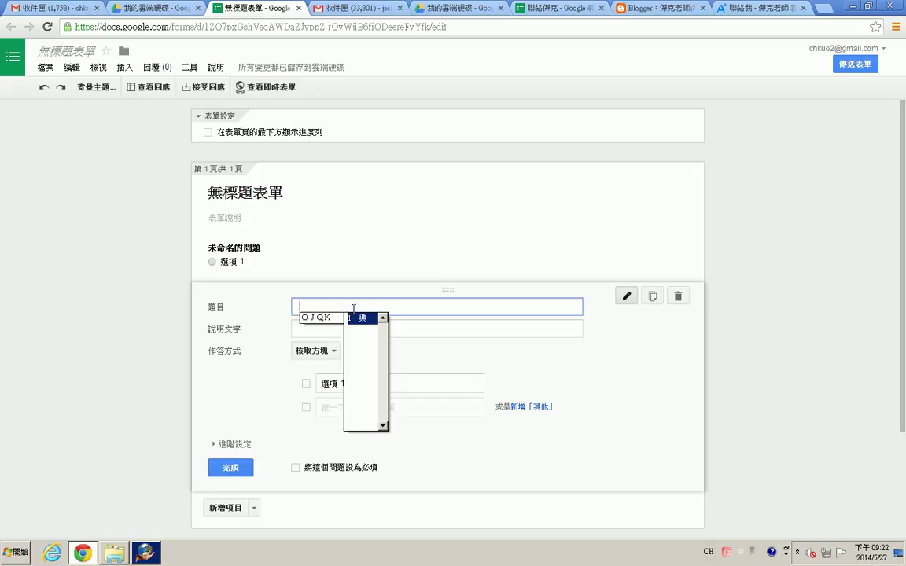
{"action": "type", "text": "趣"}
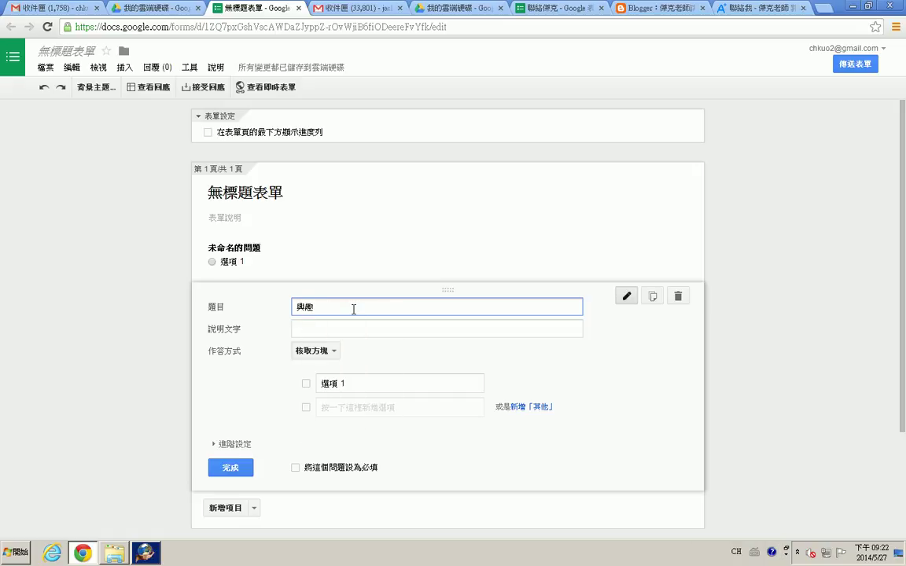
{"action": "left_click", "coordinate": [334, 383]}
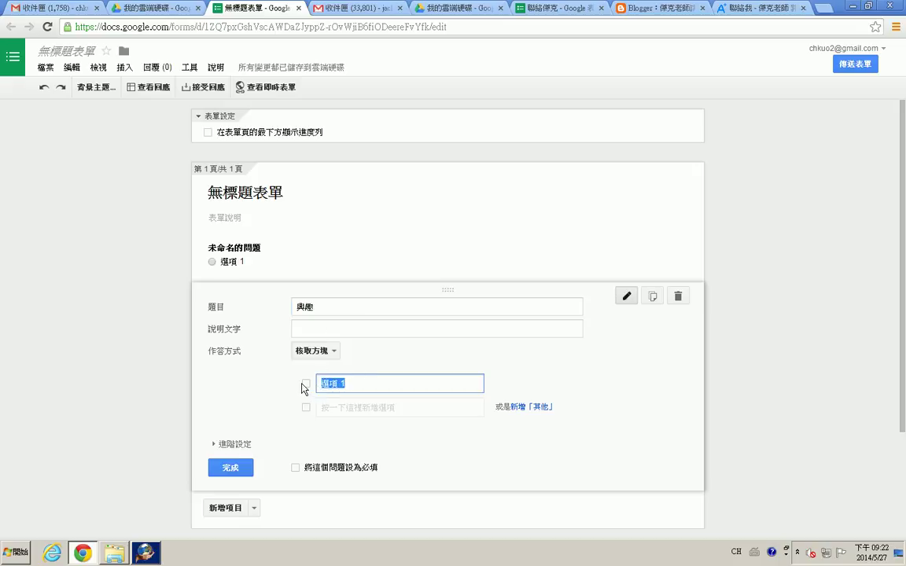
{"action": "type", "text": "運動"}
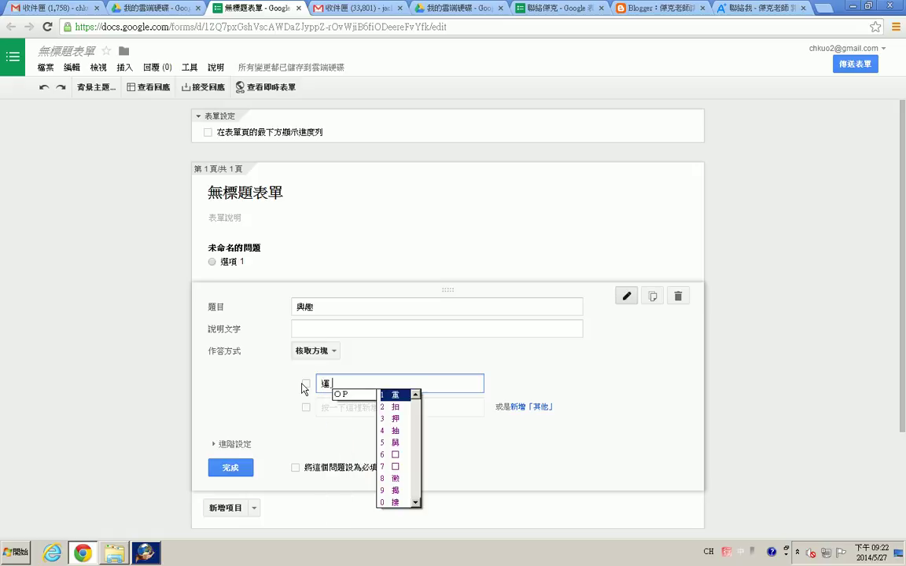
{"action": "key", "text": "Return"}
{"action": "left_click", "coordinate": [347, 405]}
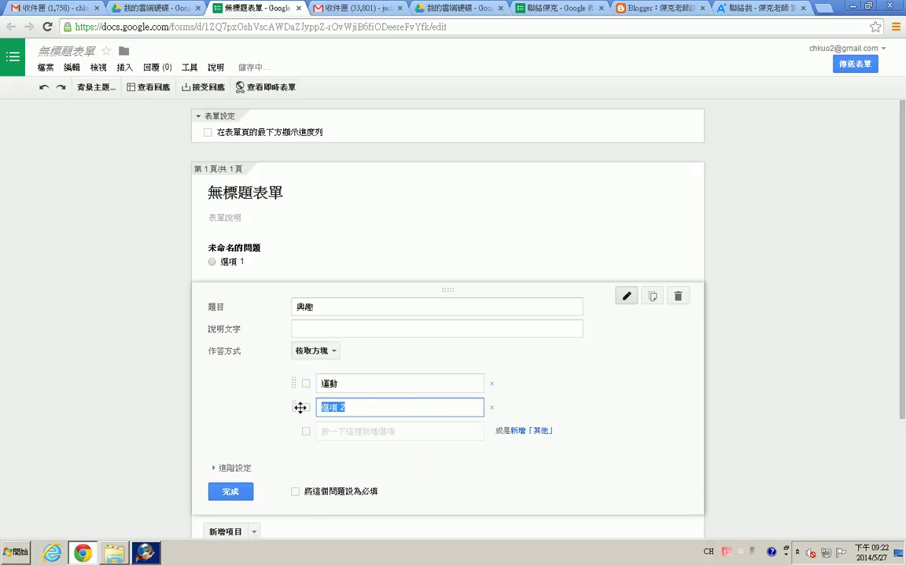
{"action": "key", "text": "ctrl+a"}
{"action": "type", "text": "ㄧ"}
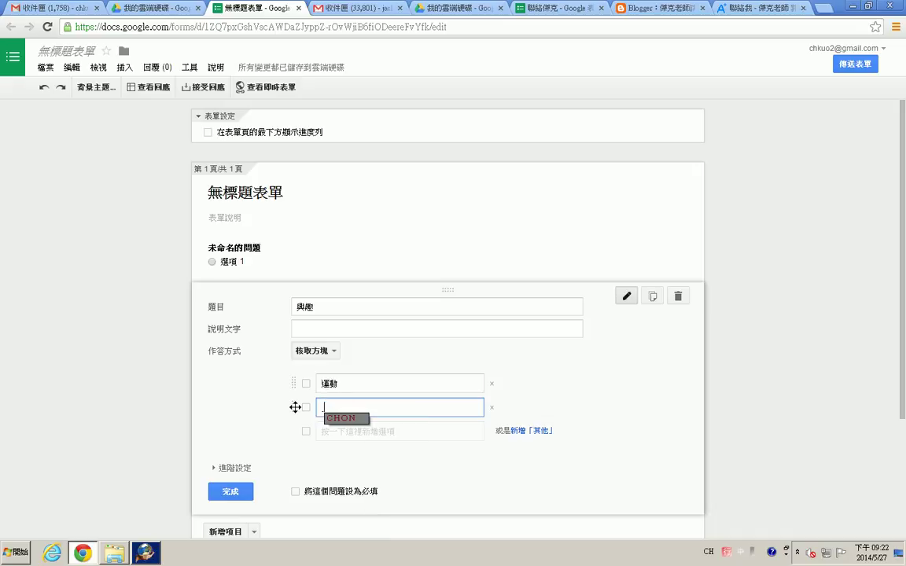
{"action": "type", "text": "hog"}
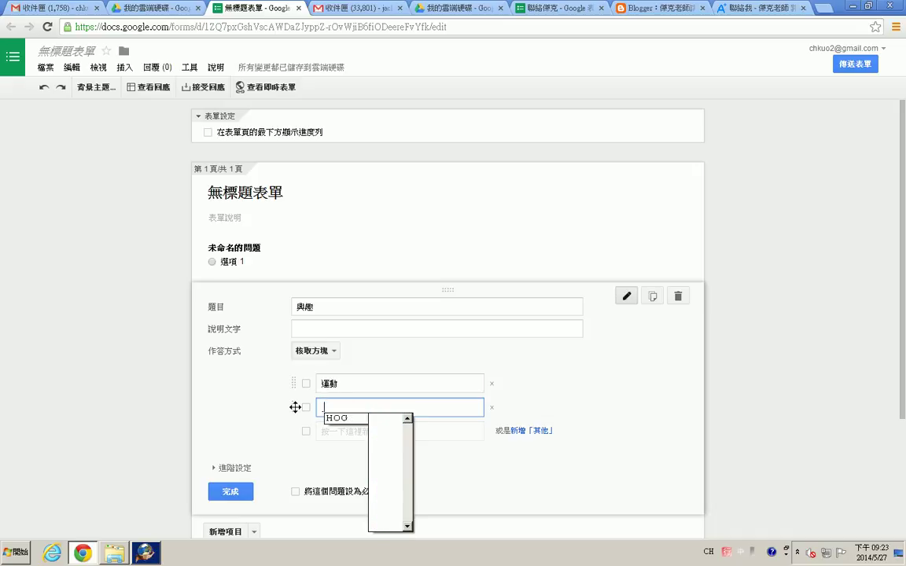
{"action": "key", "text": "Escape"}
{"action": "key", "text": "BackSpace"}
{"action": "type", "text": "c"}
{"action": "key", "text": "Escape"}
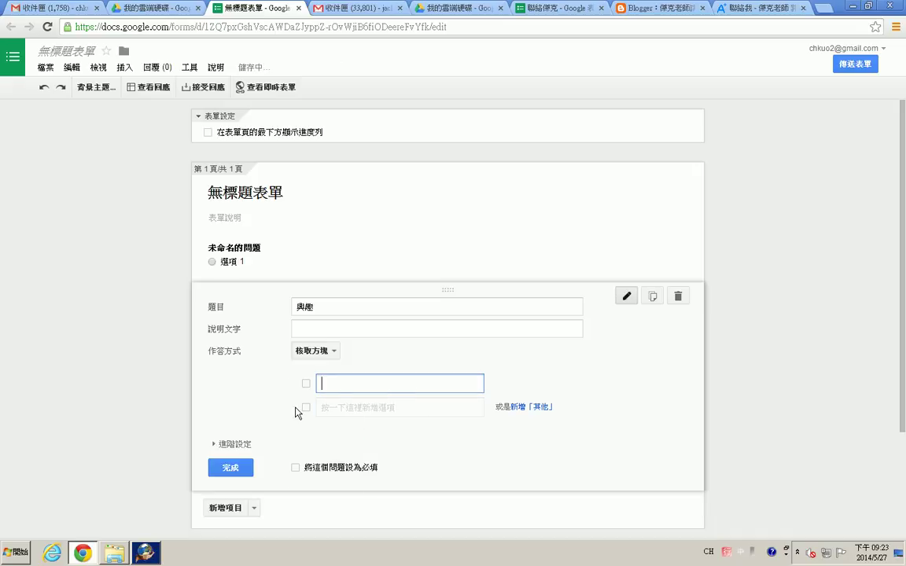
{"action": "type", "text": "yj1"}
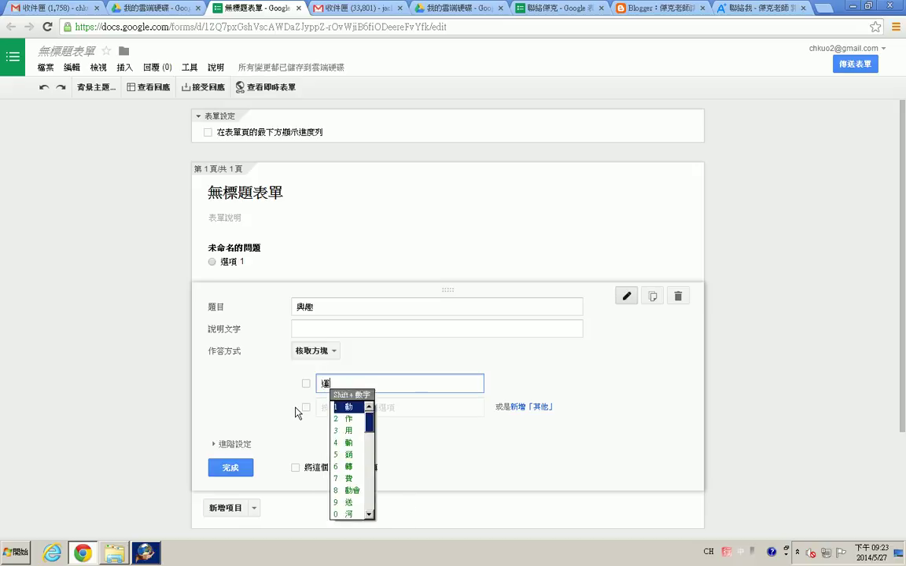
{"action": "type", "text": "1"}
{"action": "key", "text": "Escape"}
Add reading and TV as the second and third options of the 興趣 question
{"action": "left_click", "coordinate": [333, 408]}
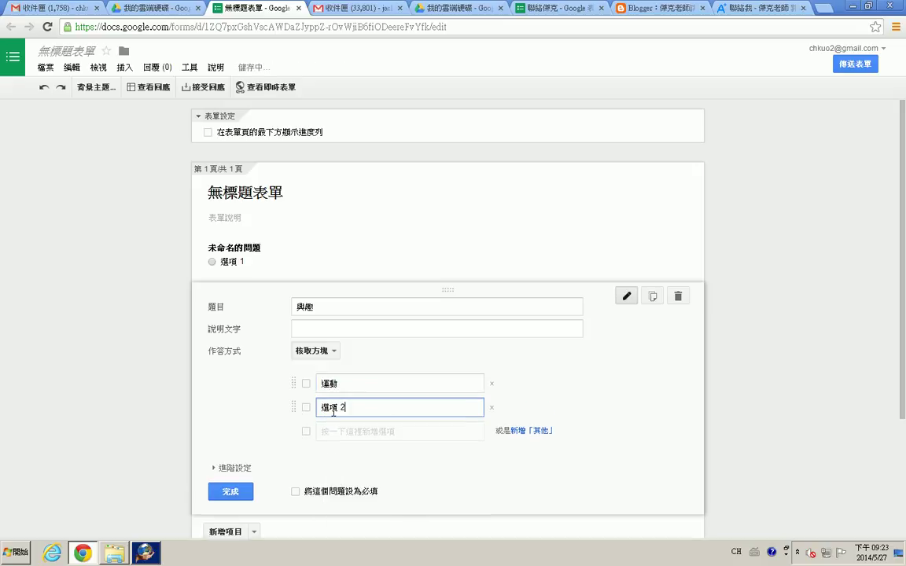
{"action": "key", "text": "BackSpace"}
{"action": "key", "text": "BackSpace"}
{"action": "type", "text": "reading"}
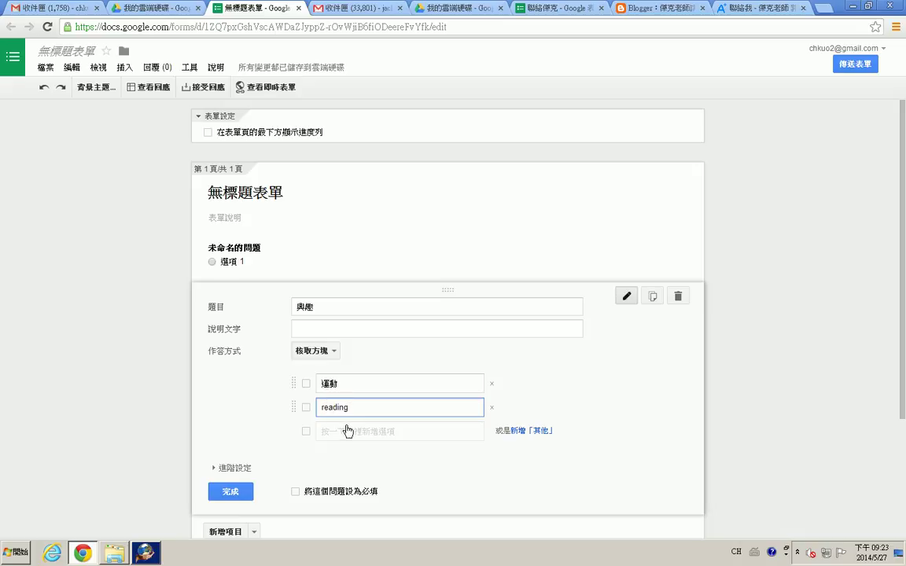
{"action": "left_click", "coordinate": [346, 431]}
{"action": "left_click_drag", "start_coordinate": [349, 430], "coordinate": [319, 431]}
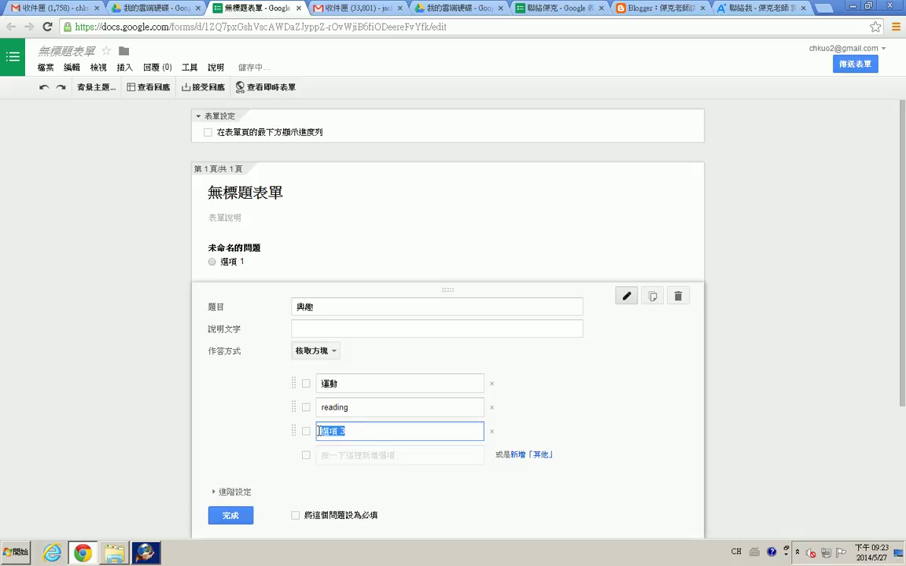
{"action": "type", "text": "TV"}
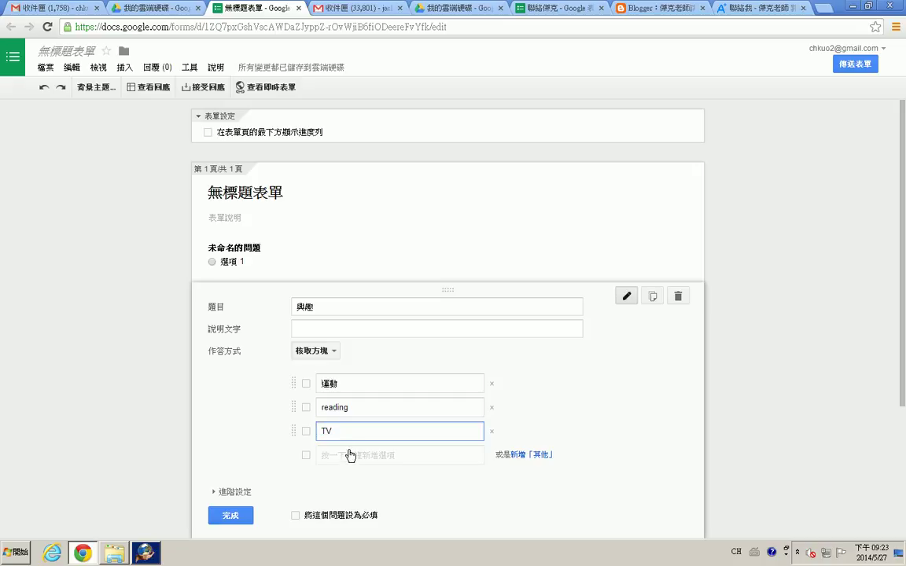
Add an 其他 option to the 興趣 question and finish editing the question
{"action": "left_click", "coordinate": [524, 455]}
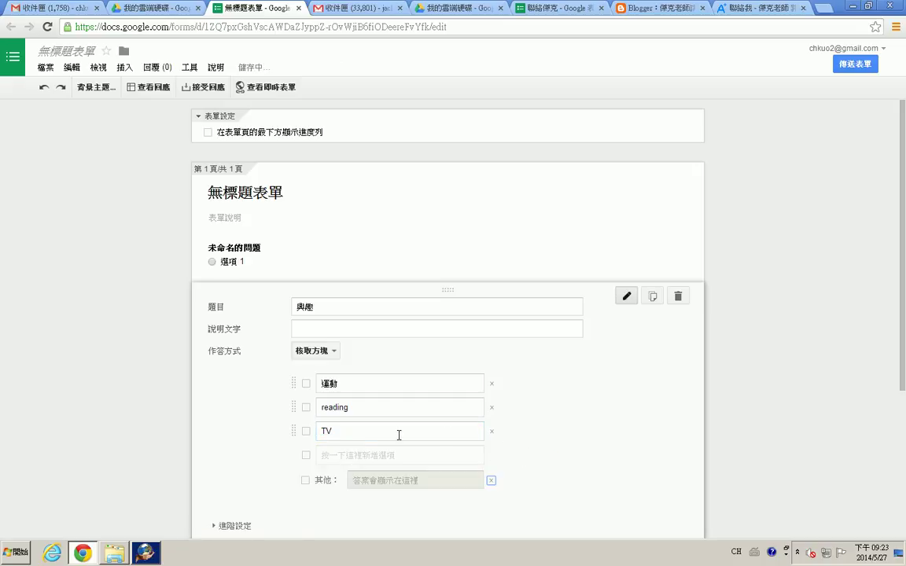
{"action": "scroll", "coordinate": [406, 435], "scroll_direction": "down", "scroll_amount": 3}
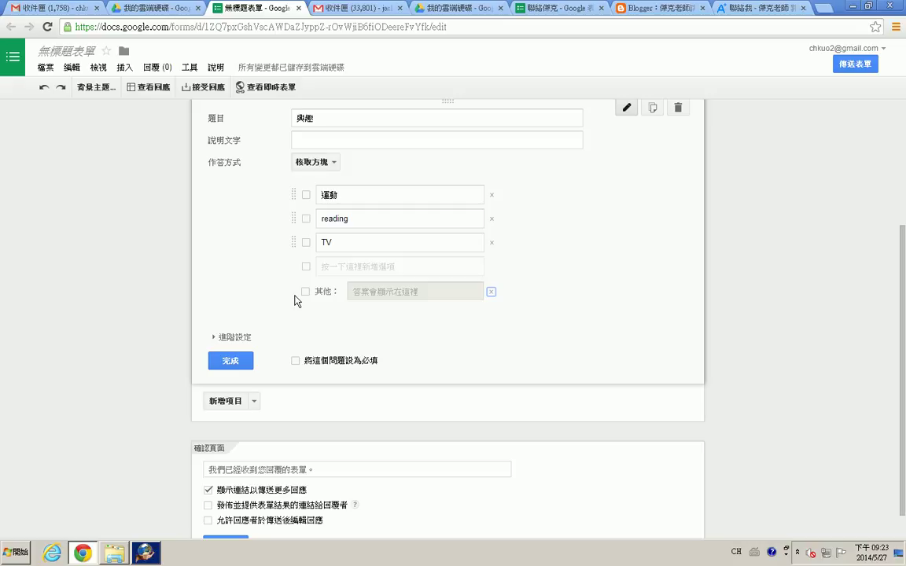
{"action": "left_click", "coordinate": [230, 361]}
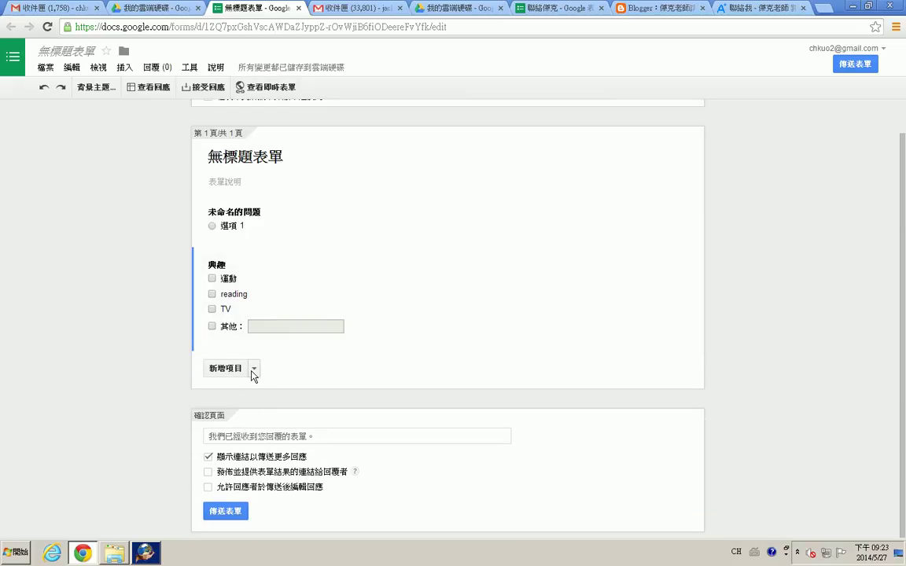
Add a drop-down list question, and look at the 聯絡事由 field on the published contact page for reference
{"action": "left_click", "coordinate": [253, 370]}
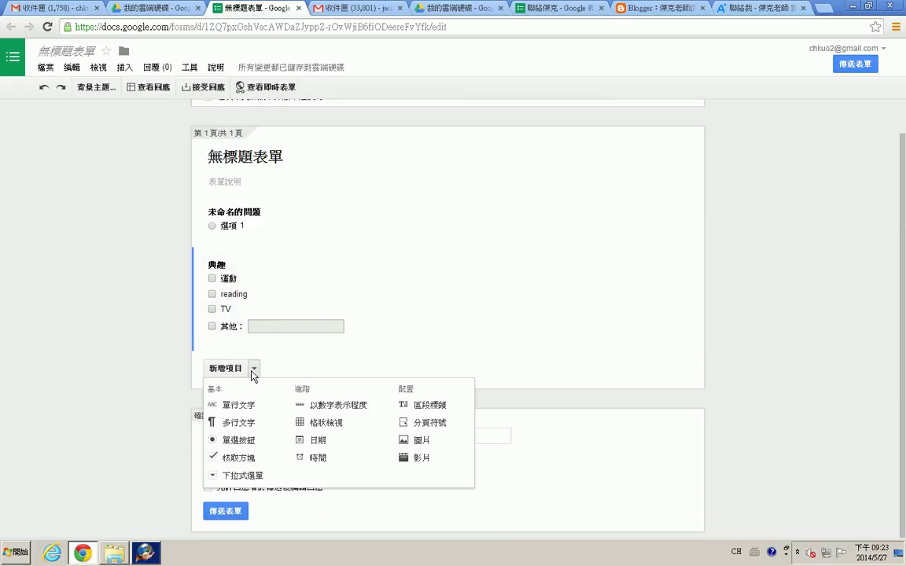
{"action": "left_click", "coordinate": [242, 475]}
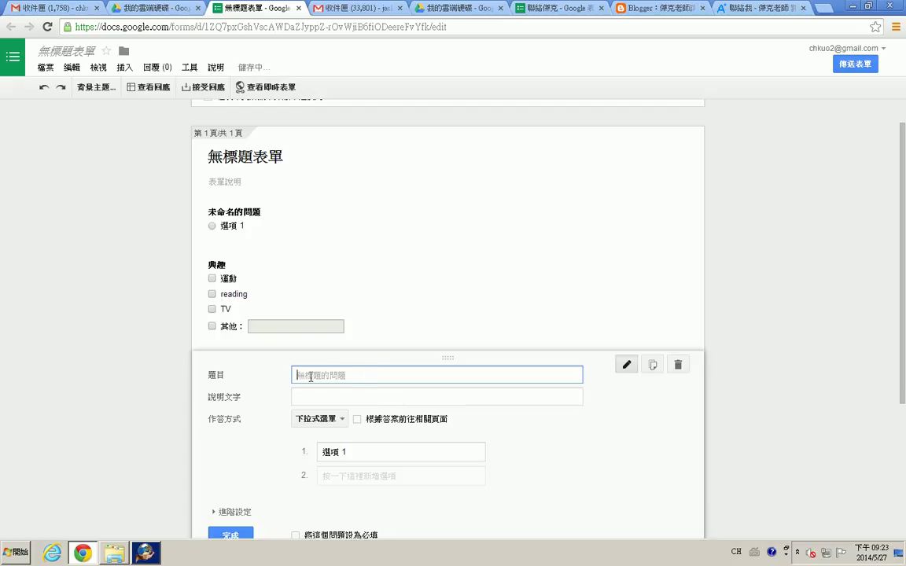
{"action": "left_click", "coordinate": [753, 11]}
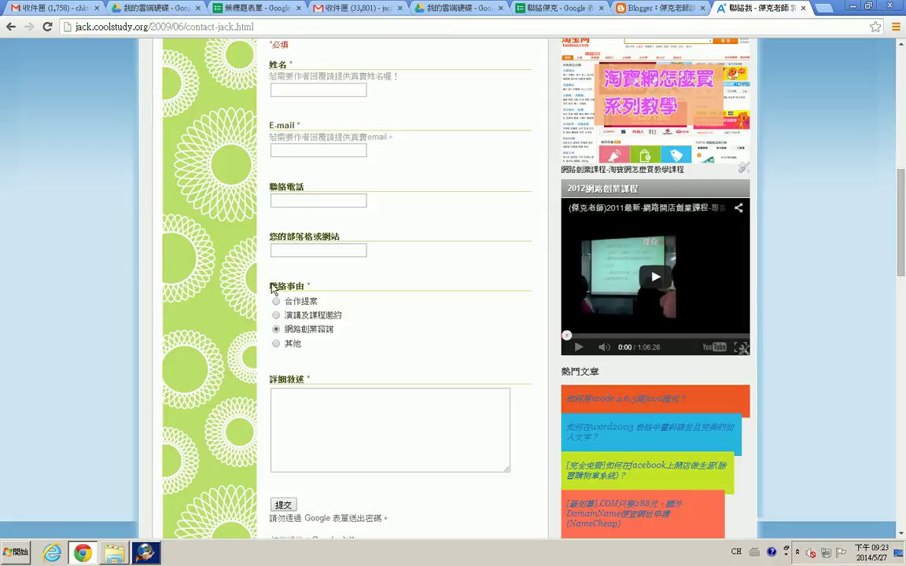
{"action": "left_click_drag", "start_coordinate": [271, 288], "coordinate": [307, 289]}
{"action": "left_click", "coordinate": [256, 9]}
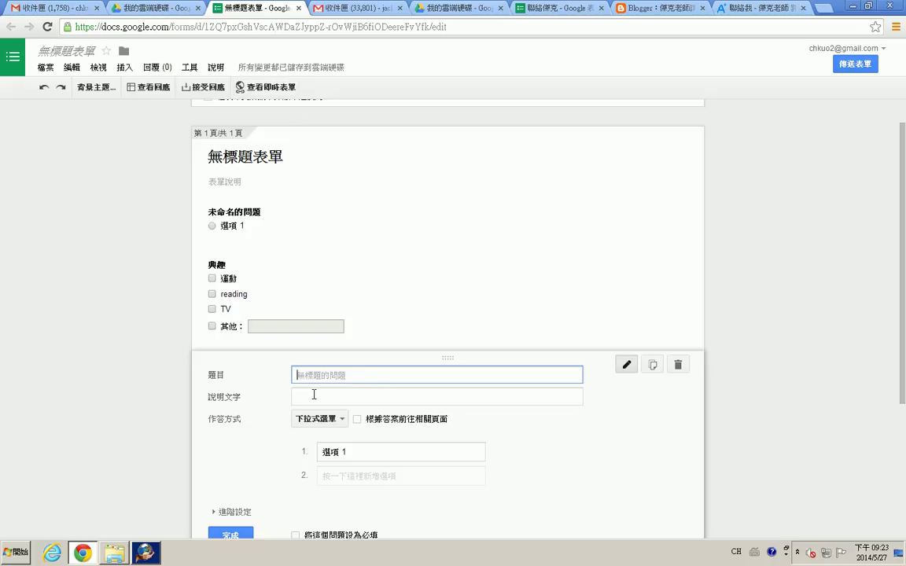
Title the new drop-down question 地區
{"action": "scroll", "coordinate": [320, 372], "scroll_direction": "down", "scroll_amount": 1}
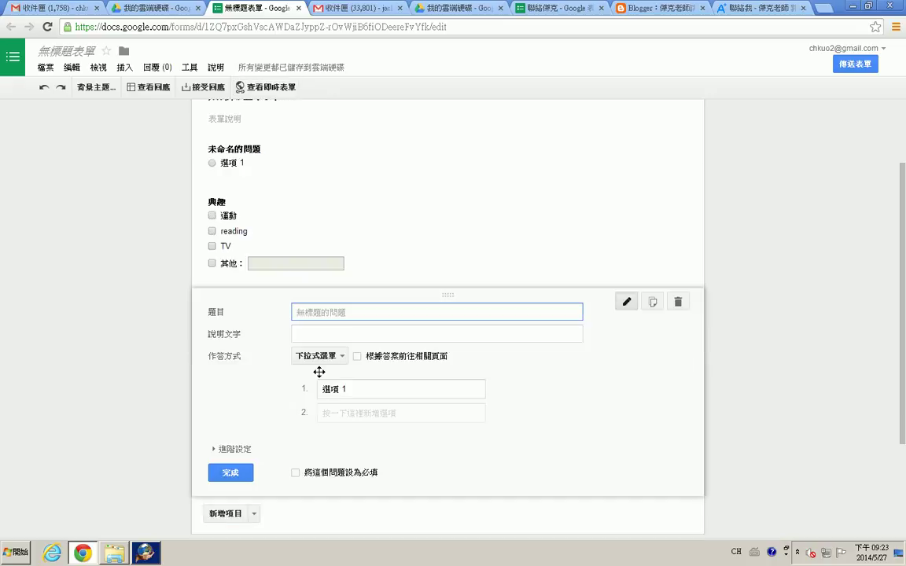
{"action": "key", "text": "ctrl+shift"}
{"action": "type", "text": "地"}
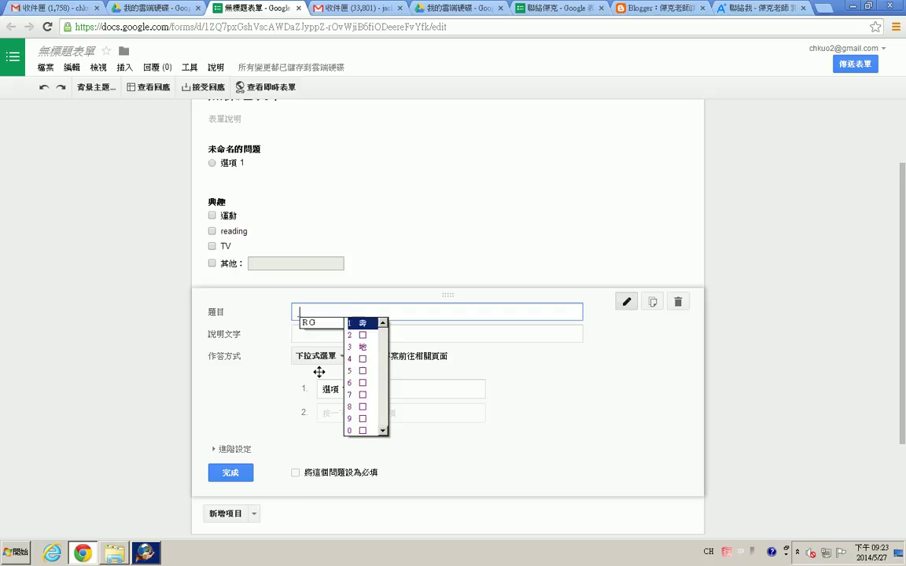
{"action": "type", "text": "區"}
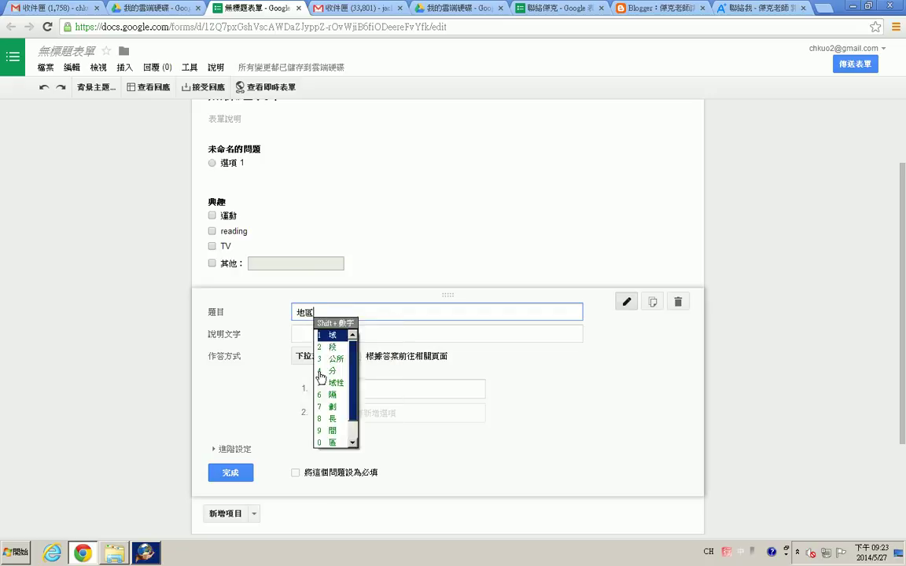
Set the first two options of the 地區 question to 新北市 and 台北市
{"action": "left_click", "coordinate": [320, 388]}
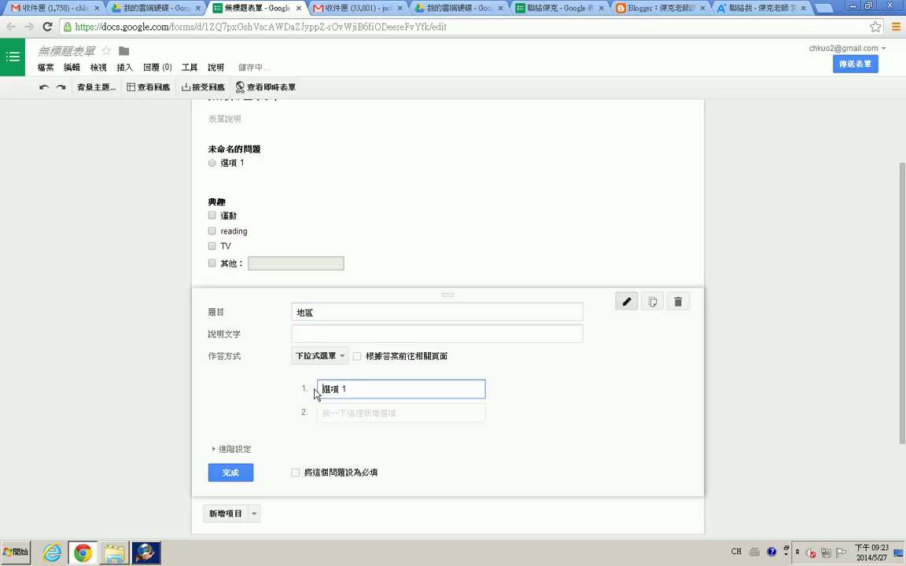
{"action": "left_click_drag", "start_coordinate": [356, 388], "coordinate": [297, 391]}
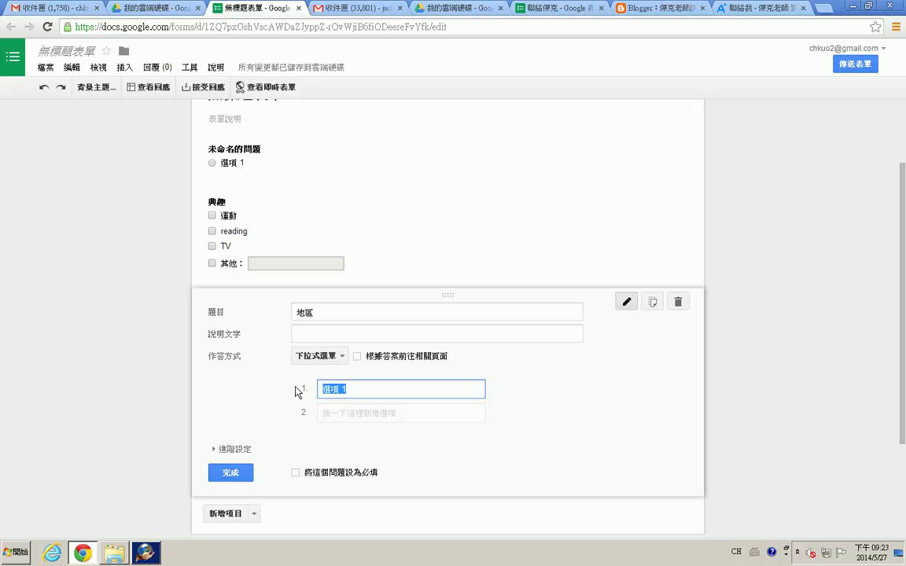
{"action": "key", "text": "ctrl+shift"}
{"action": "type", "text": "新北市"}
{"action": "left_click", "coordinate": [338, 413]}
{"action": "key", "text": "BackSpace"}
{"action": "key", "text": "BackSpace"}
{"action": "key", "text": "BackSpace"}
{"action": "key", "text": "BackSpace"}
{"action": "type", "text": "台"}
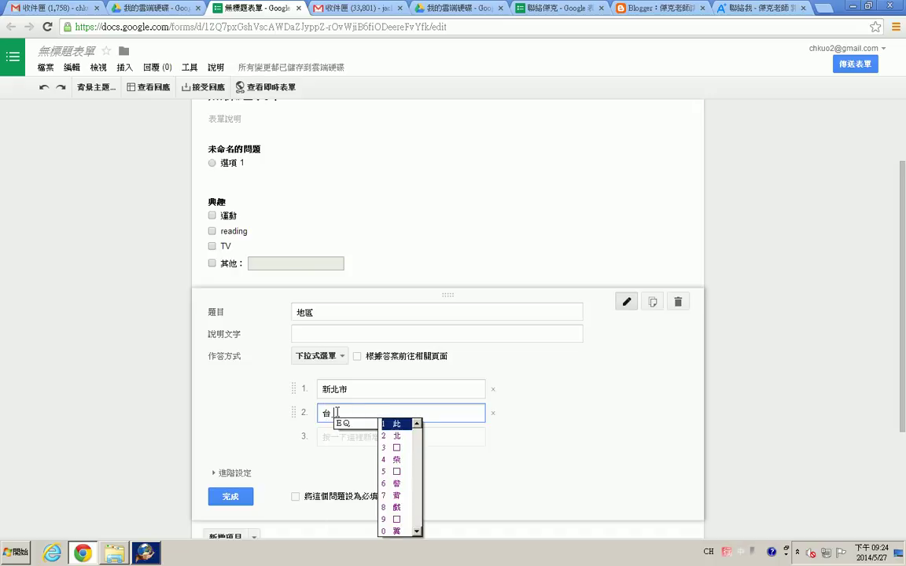
{"action": "type", "text": "北市"}
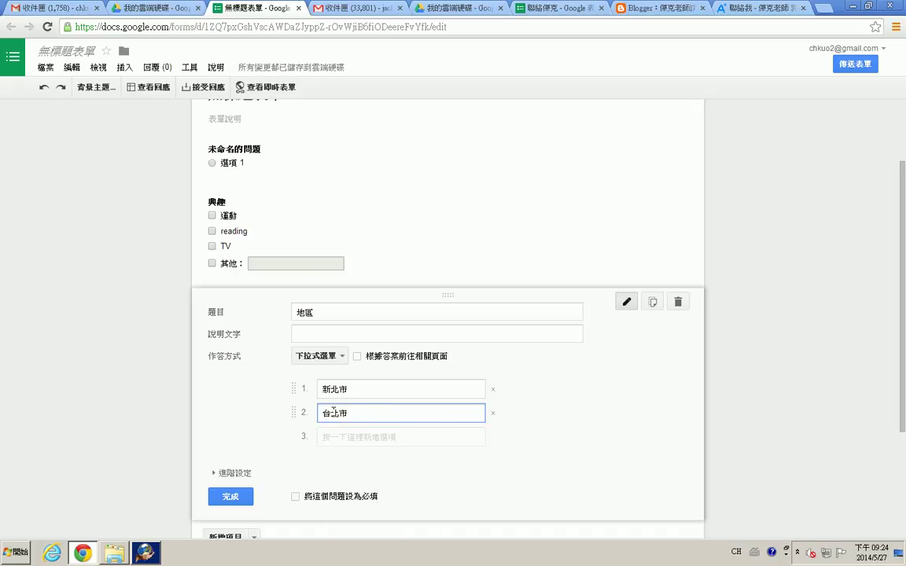
Add a third option to the 地區 question and enter 基 as its text
{"action": "left_click", "coordinate": [385, 437]}
{"action": "key", "text": "ctrl+a"}
{"action": "key", "text": "BackSpace"}
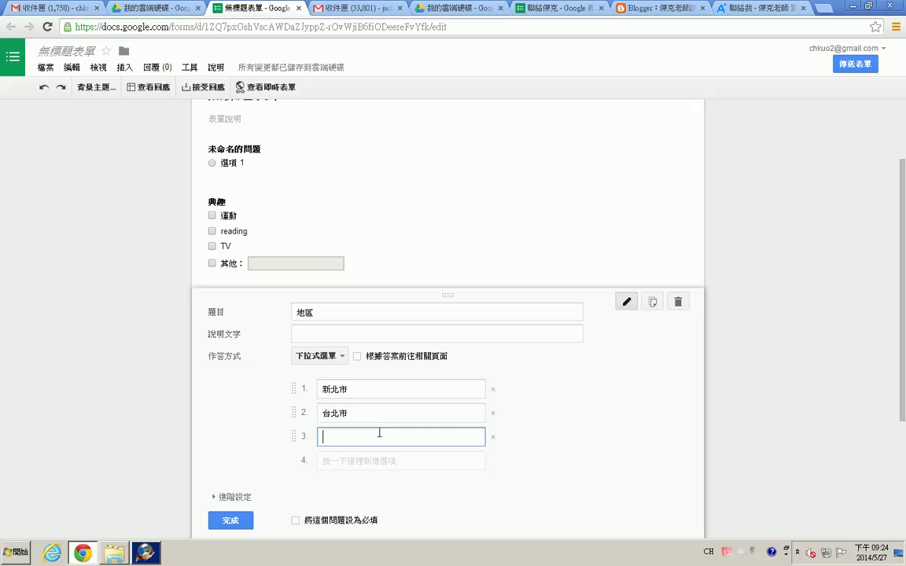
{"action": "type", "text": "基"}
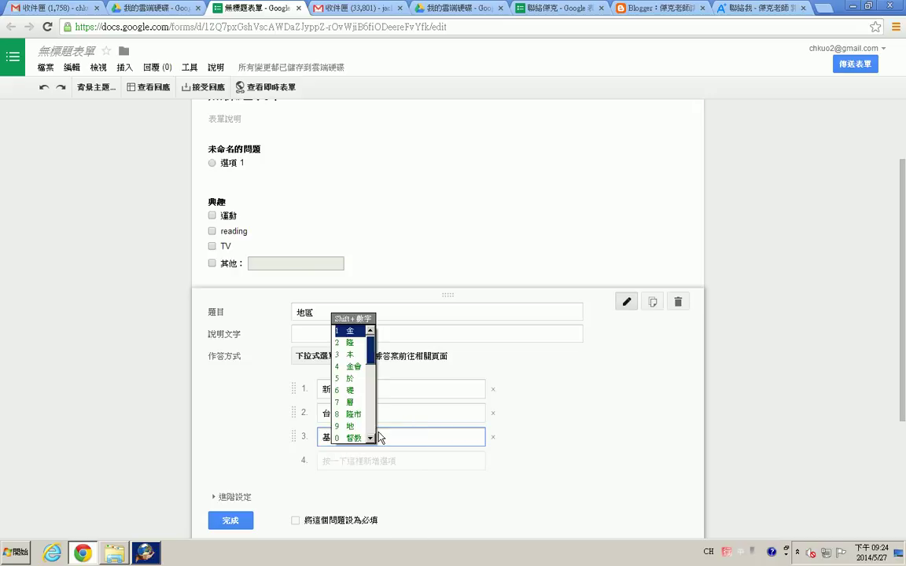
{"action": "type", "text": ".or"}
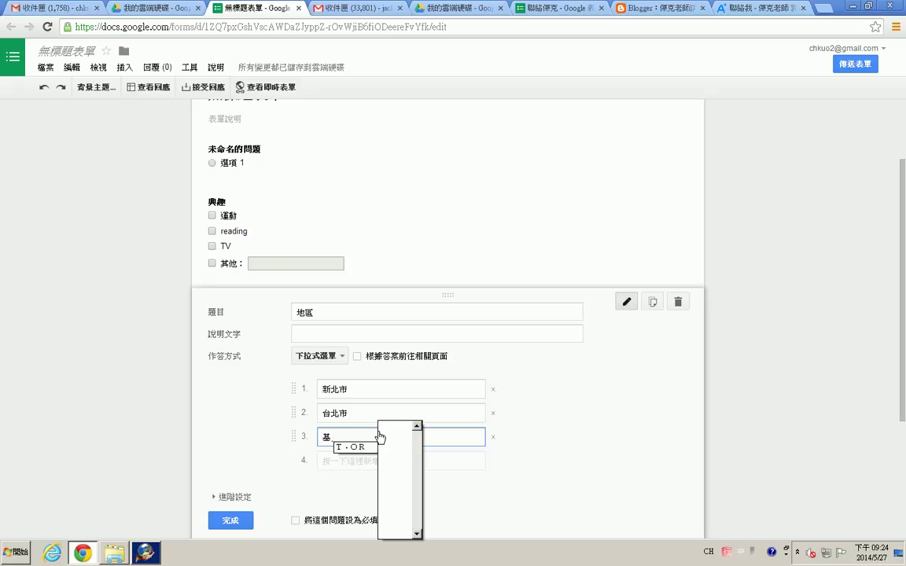
{"action": "key", "text": "BackSpace"}
{"action": "key", "text": "BackSpace"}
{"action": "key", "text": "BackSpace"}
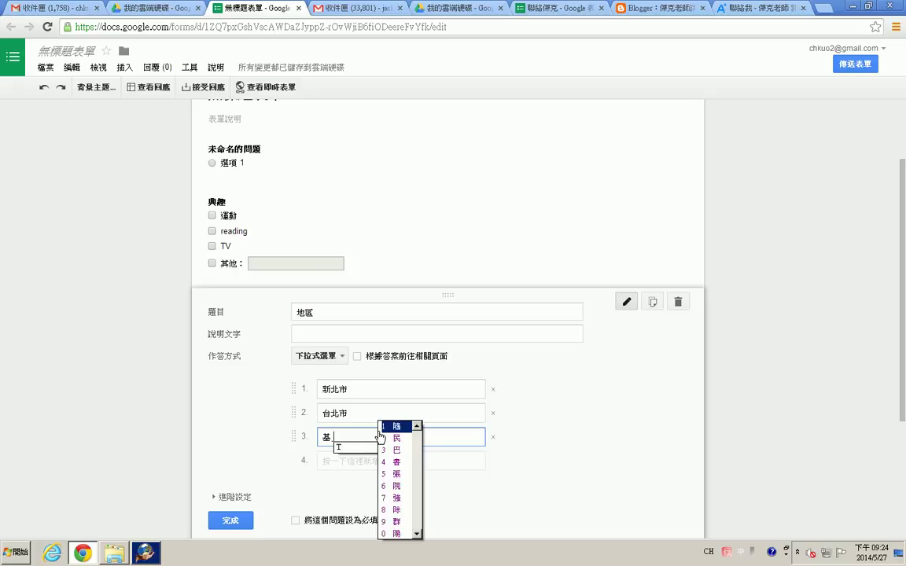
{"action": "key", "text": "BackSpace"}
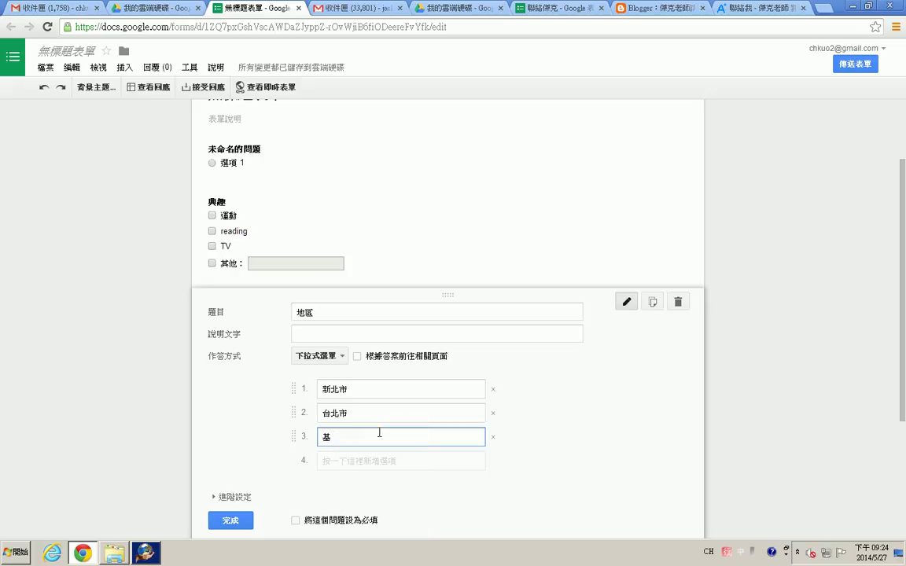
{"action": "type", "text": "t.or"}
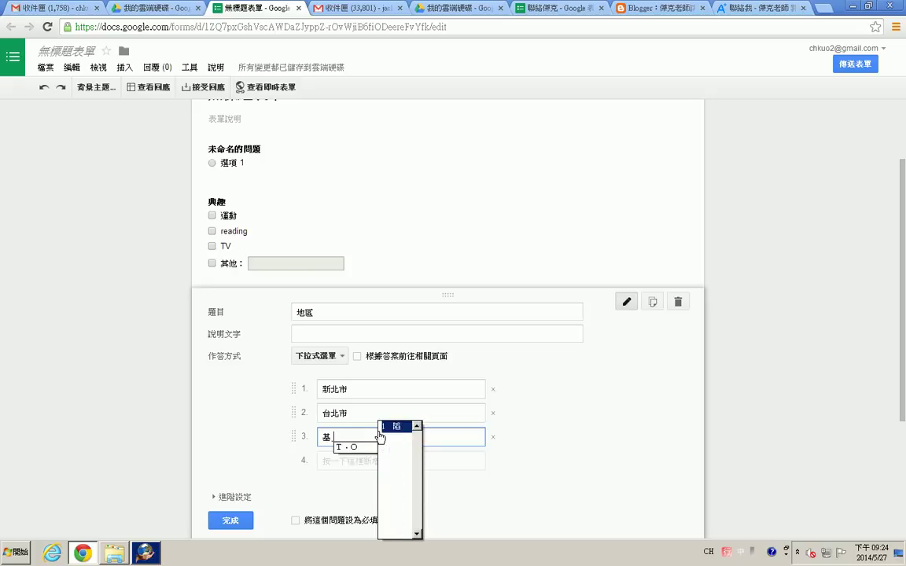
{"action": "key", "text": "BackSpace"}
{"action": "key", "text": "BackSpace"}
{"action": "key", "text": "BackSpace"}
{"action": "key", "text": "BackSpace"}
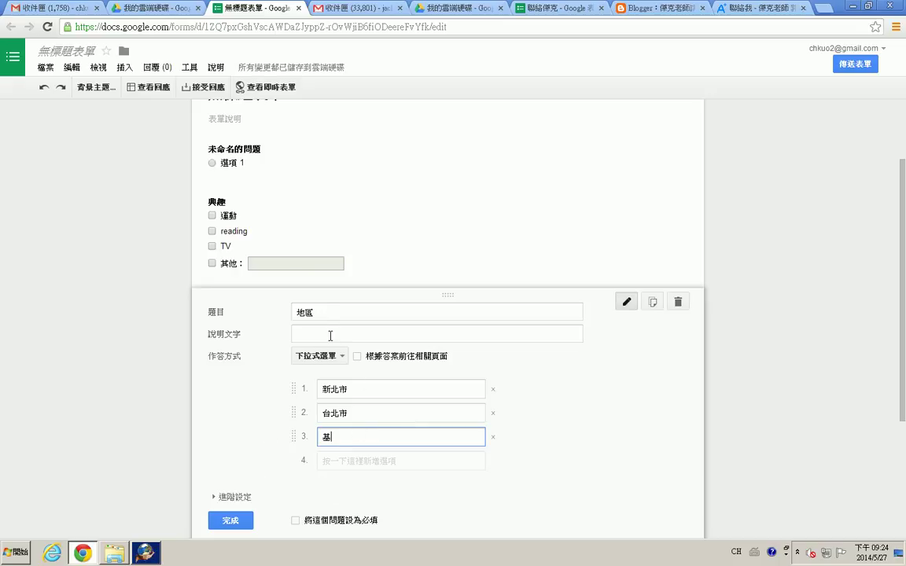
Change the drop-down question's title to 居住地區 and finish editing the question
{"action": "left_click", "coordinate": [298, 312]}
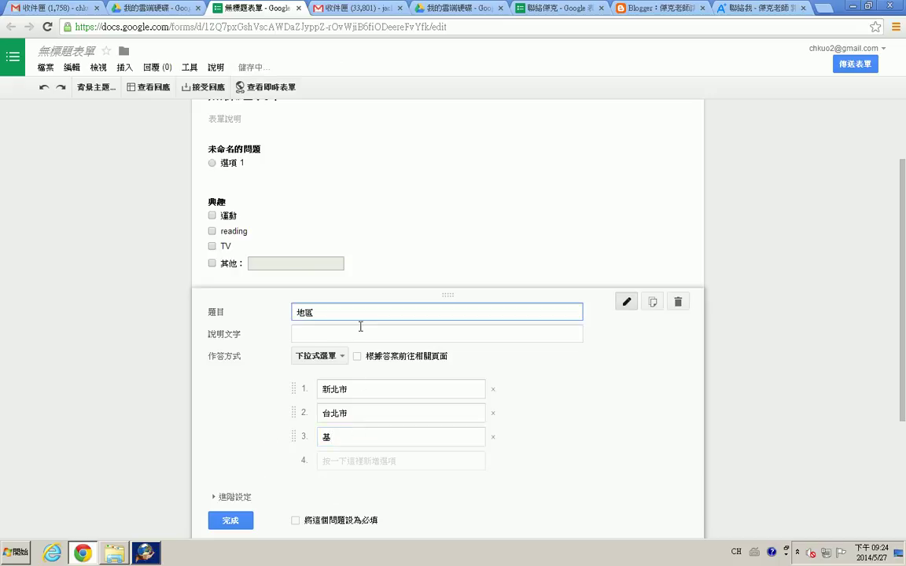
{"action": "type", "text": "b;f"}
{"action": "key", "text": "Down"}
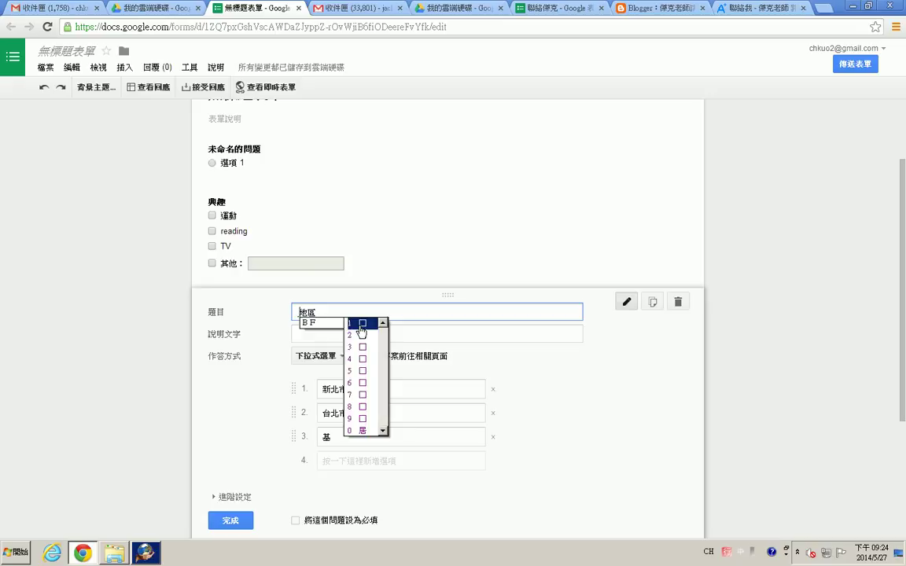
{"action": "key", "text": "0"}
{"action": "key", "text": "1"}
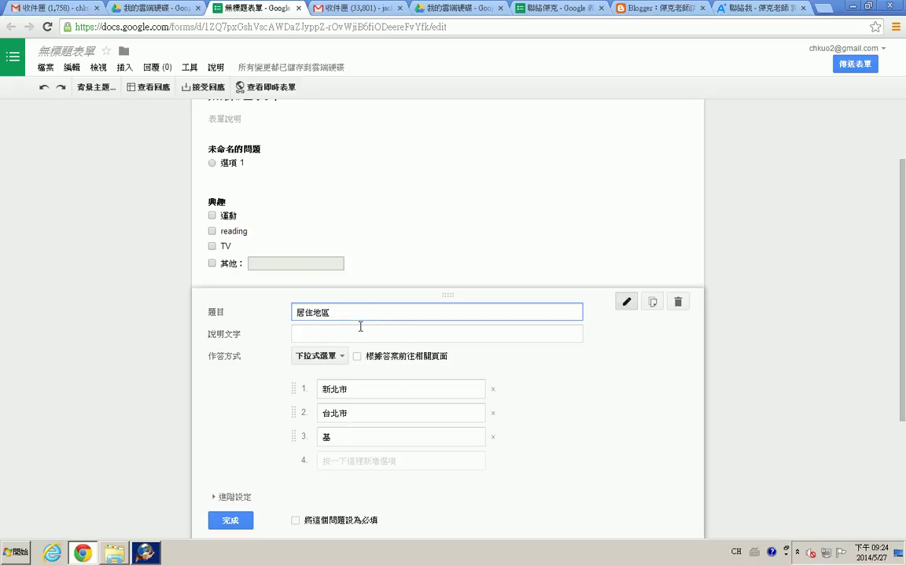
{"action": "left_click", "coordinate": [230, 521]}
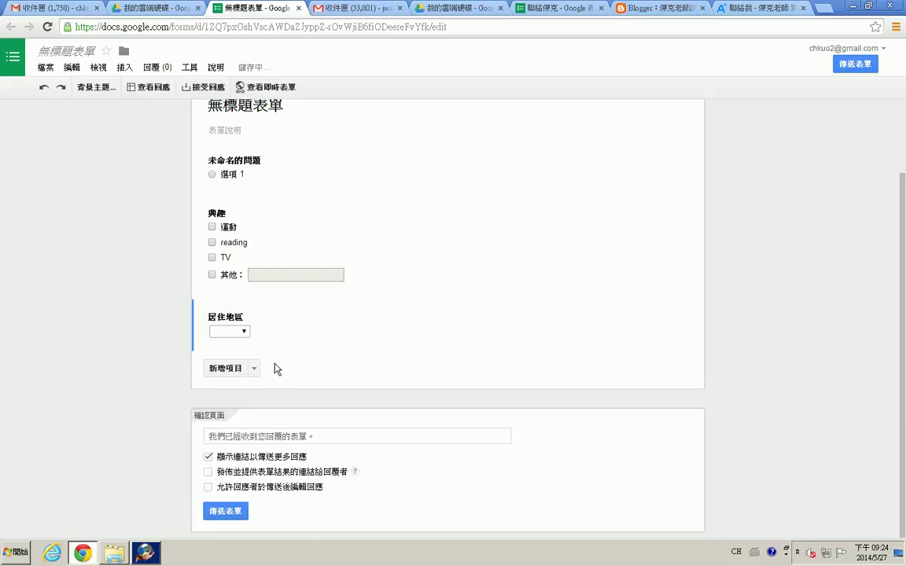
{"action": "left_click", "coordinate": [225, 304]}
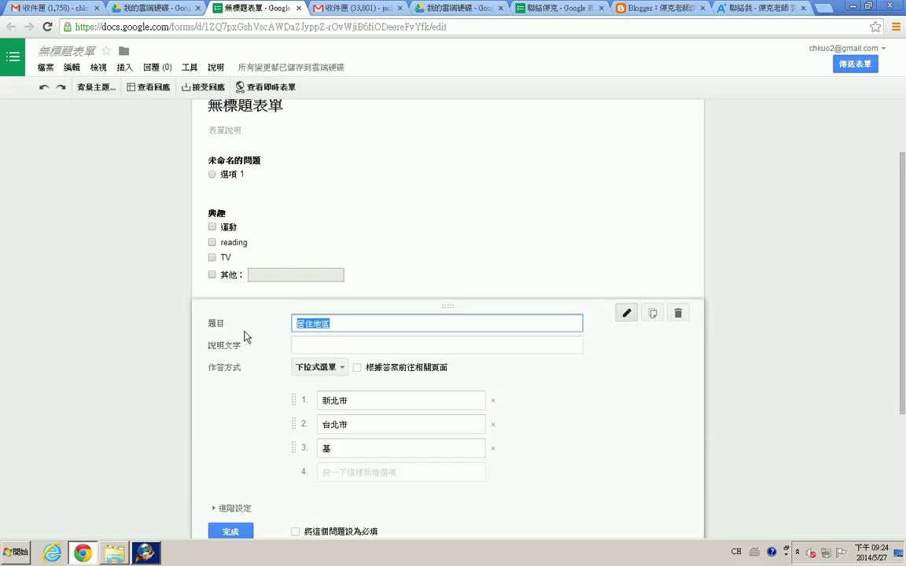
{"action": "left_click", "coordinate": [230, 531]}
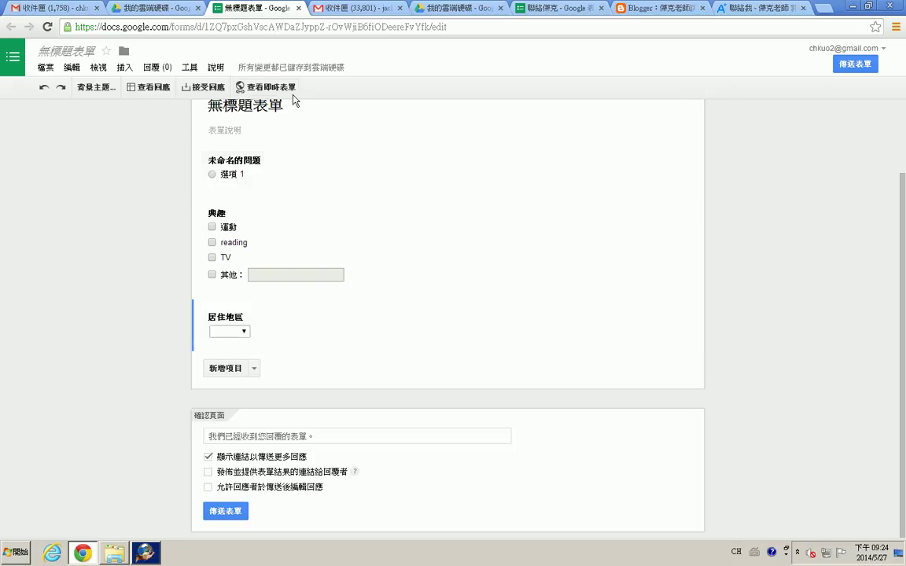
Open the live form and test it by choosing 台北市 for 居住地區 and 選項 1 for the first question
{"action": "left_click", "coordinate": [271, 87]}
{"action": "left_click", "coordinate": [303, 240]}
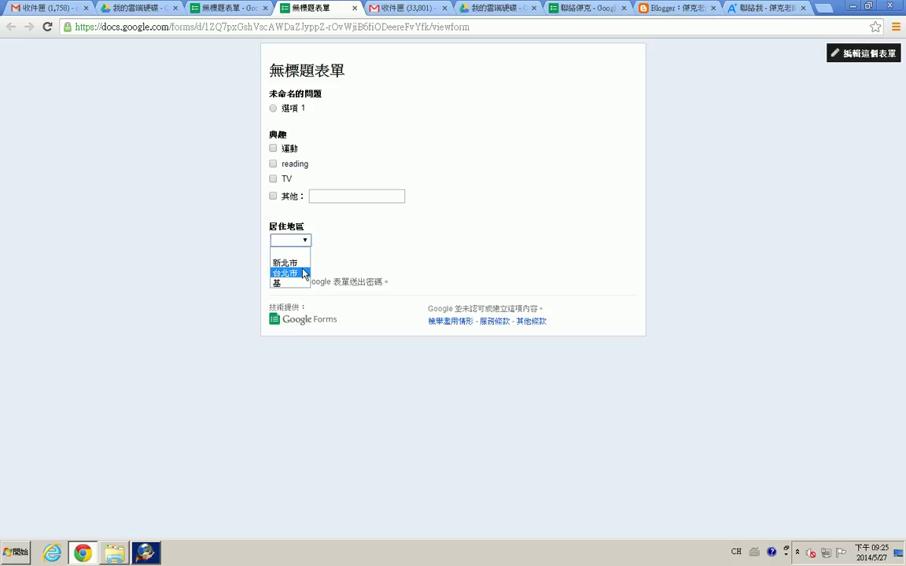
{"action": "left_click", "coordinate": [304, 273]}
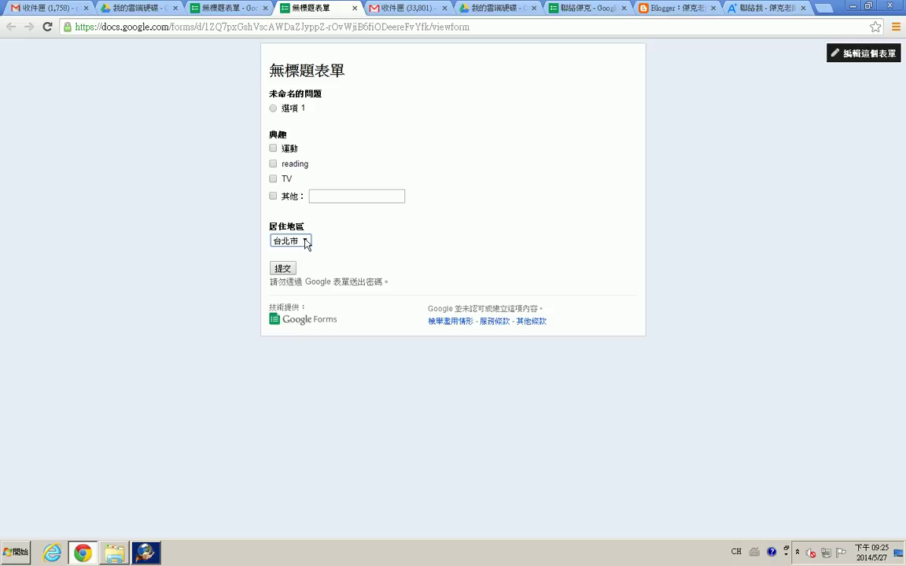
{"action": "left_click", "coordinate": [272, 109]}
{"action": "left_click", "coordinate": [303, 240]}
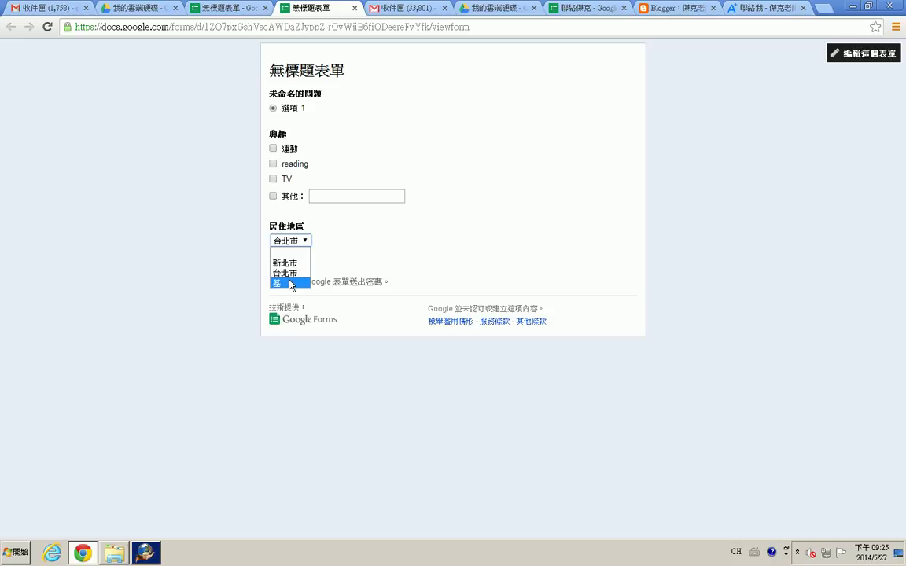
{"action": "left_click", "coordinate": [347, 233]}
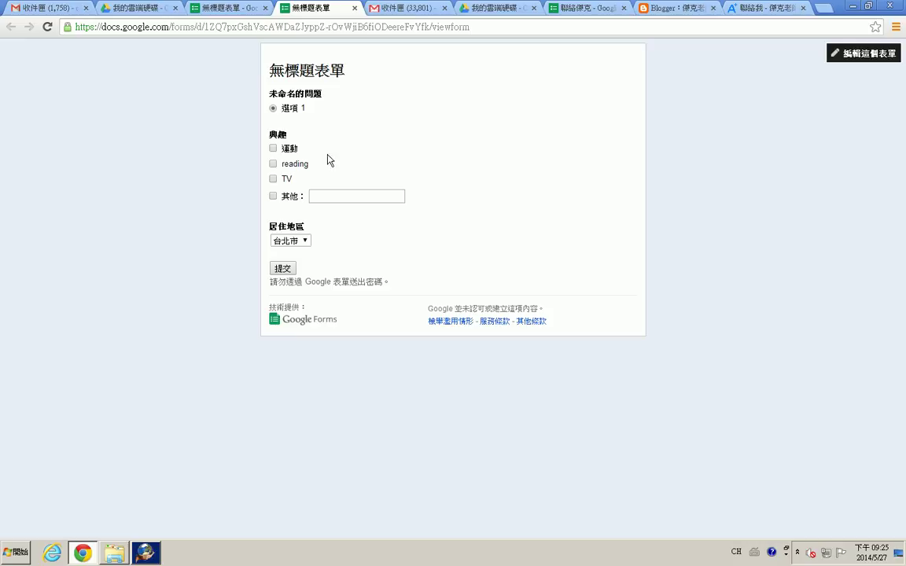
Try out the 運動 and TV checkboxes and the 其他 field of the 興趣 question, and return to the form editor
{"action": "left_click", "coordinate": [273, 148]}
{"action": "left_click", "coordinate": [273, 179]}
{"action": "left_click", "coordinate": [273, 149]}
{"action": "left_click", "coordinate": [329, 196]}
{"action": "key", "text": "Tab"}
{"action": "key", "text": "ctrl+shift+Tab"}
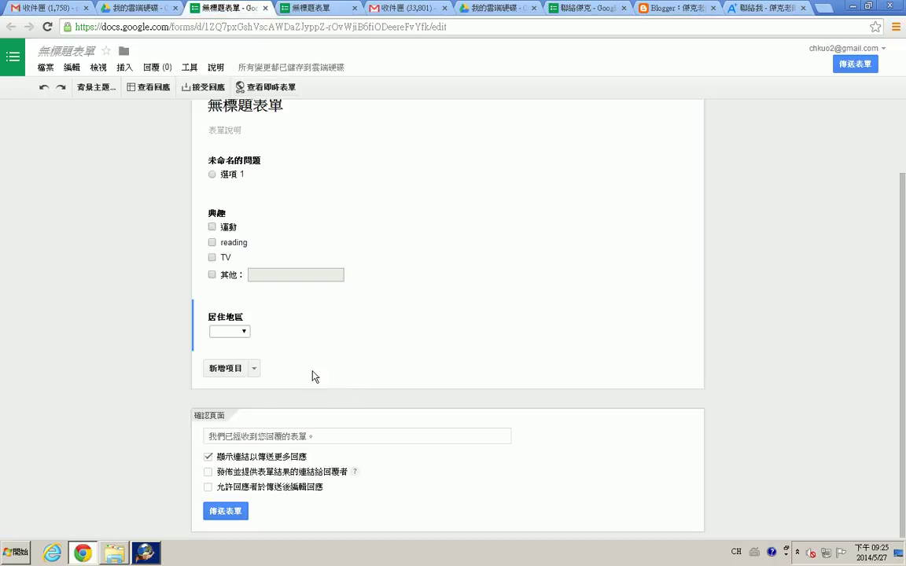
Add a date question below 居住地區 that includes both the year and the time
{"action": "left_click", "coordinate": [253, 369]}
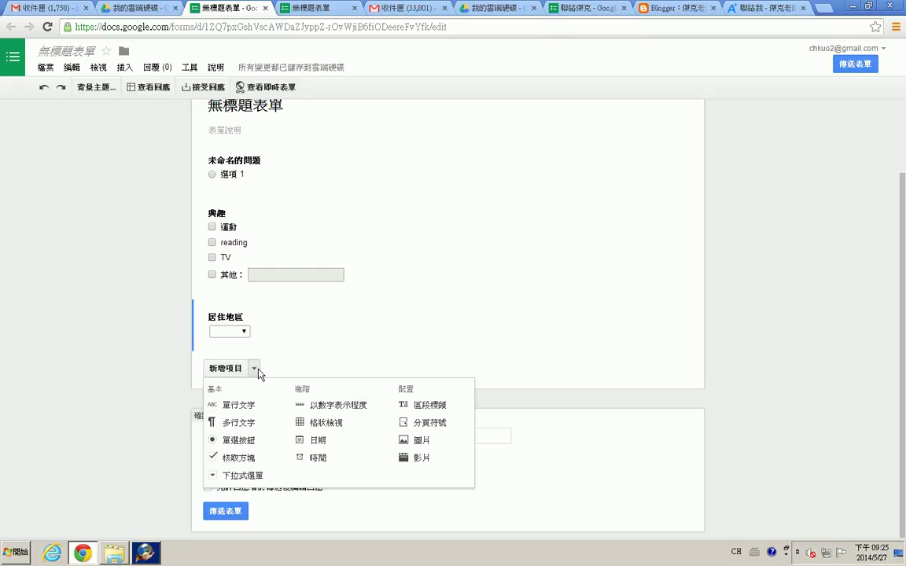
{"action": "left_click", "coordinate": [317, 440]}
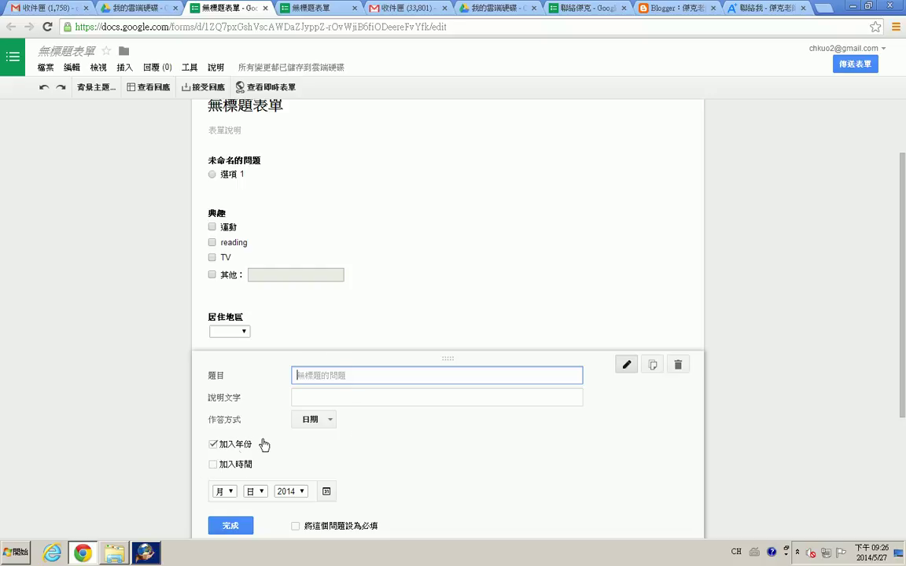
{"action": "left_click", "coordinate": [213, 465]}
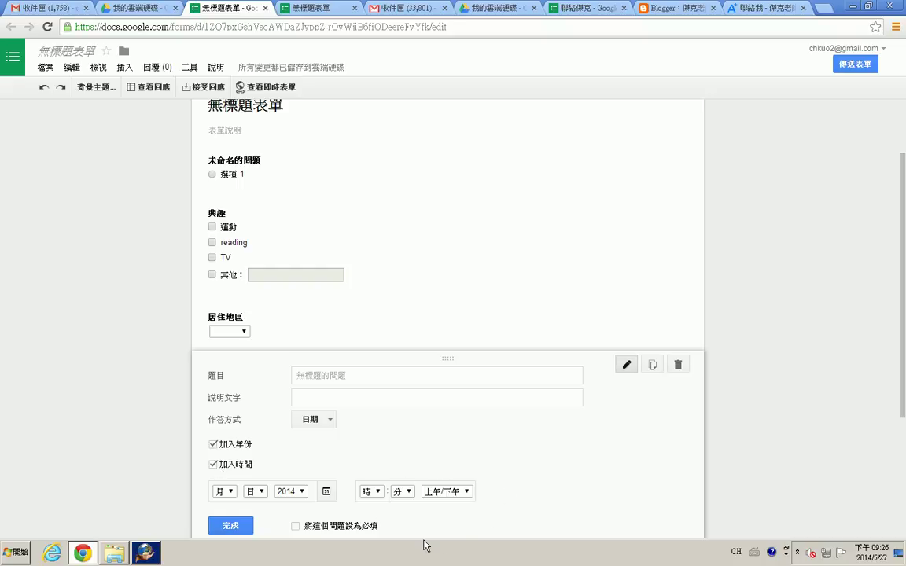
{"action": "left_click", "coordinate": [213, 465]}
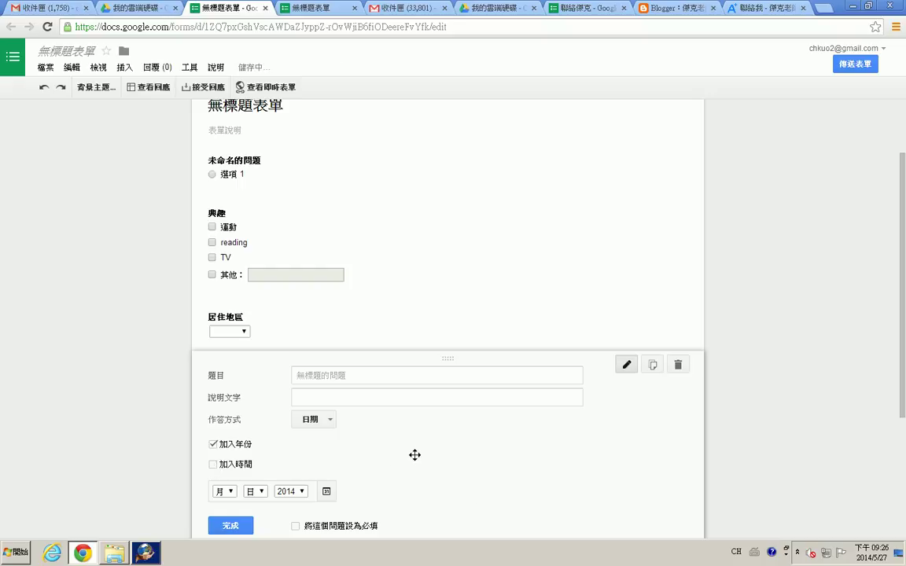
{"action": "left_click", "coordinate": [213, 464]}
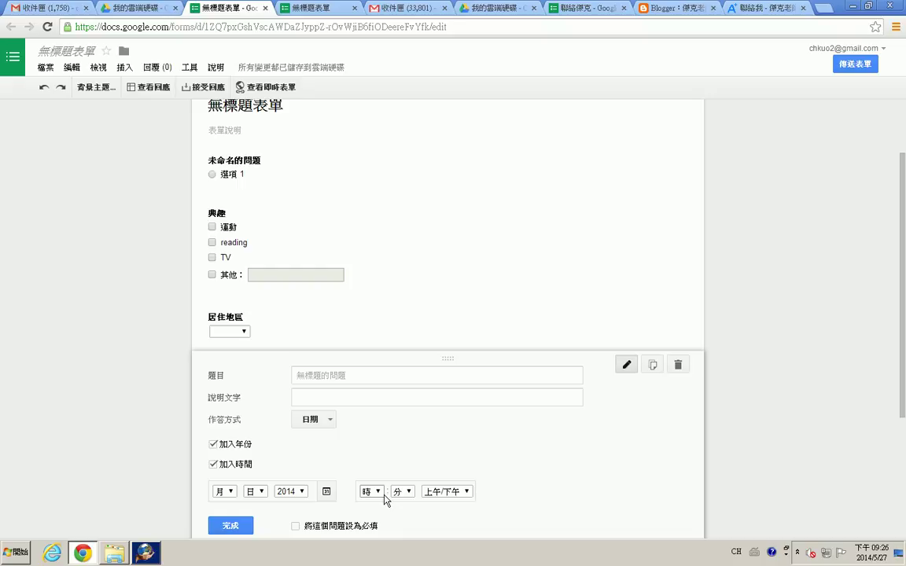
Title the new date question 期望運送時間
{"action": "left_click", "coordinate": [324, 374]}
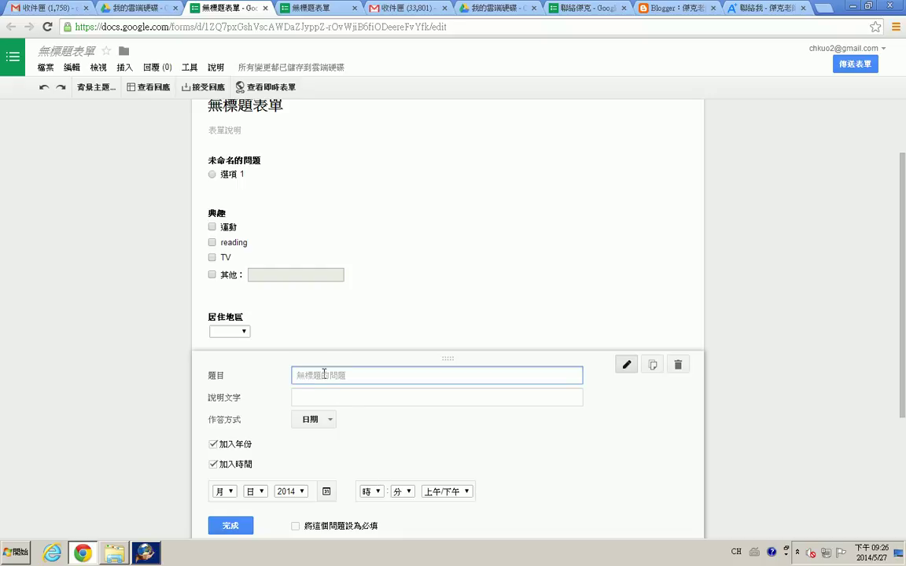
{"action": "key", "text": "ctrl+space"}
{"action": "type", "text": "5運送"}
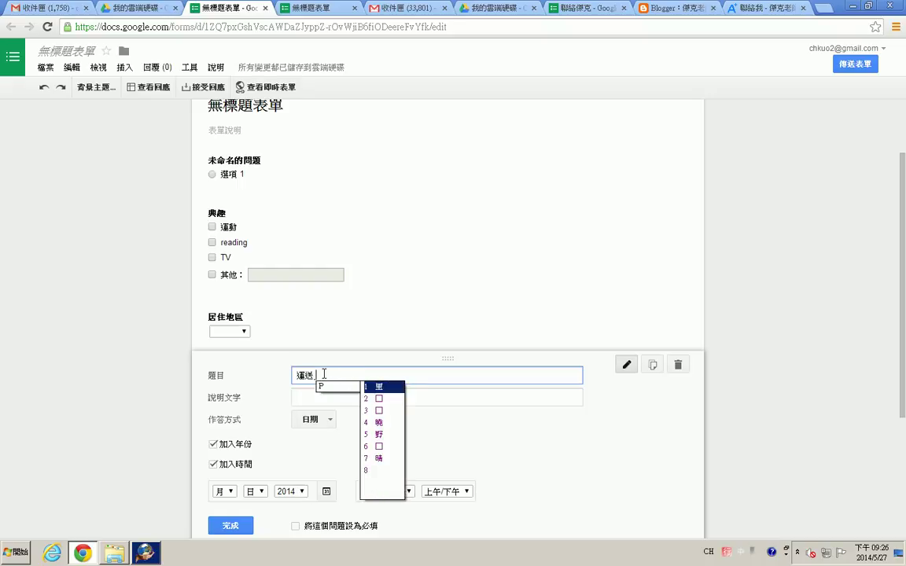
{"action": "type", "text": "時間"}
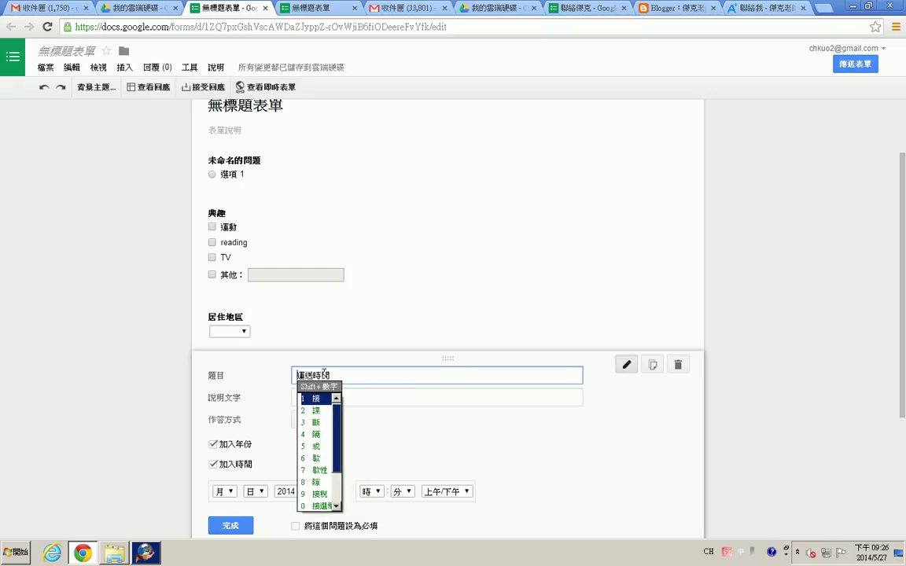
{"action": "type", "text": "rakk期望"}
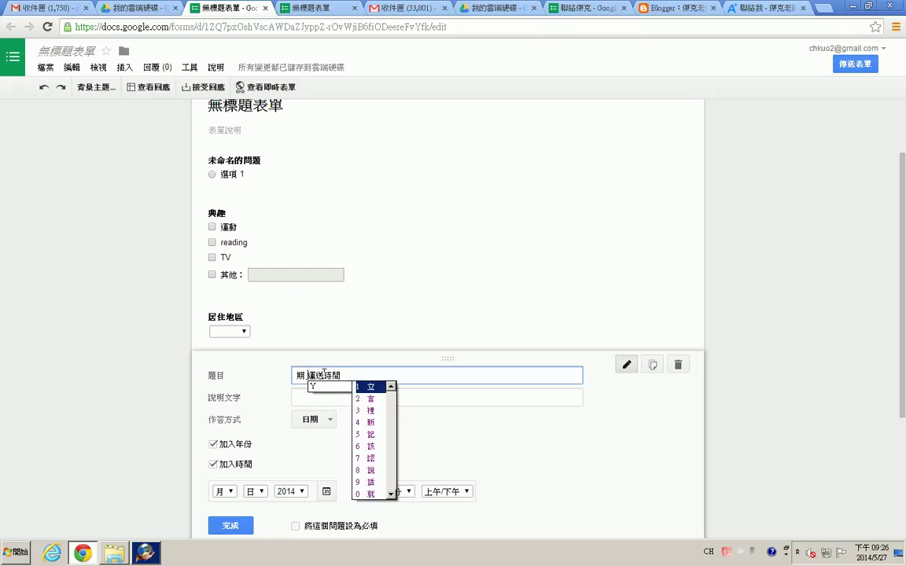
{"action": "key", "text": "ctrl+space"}
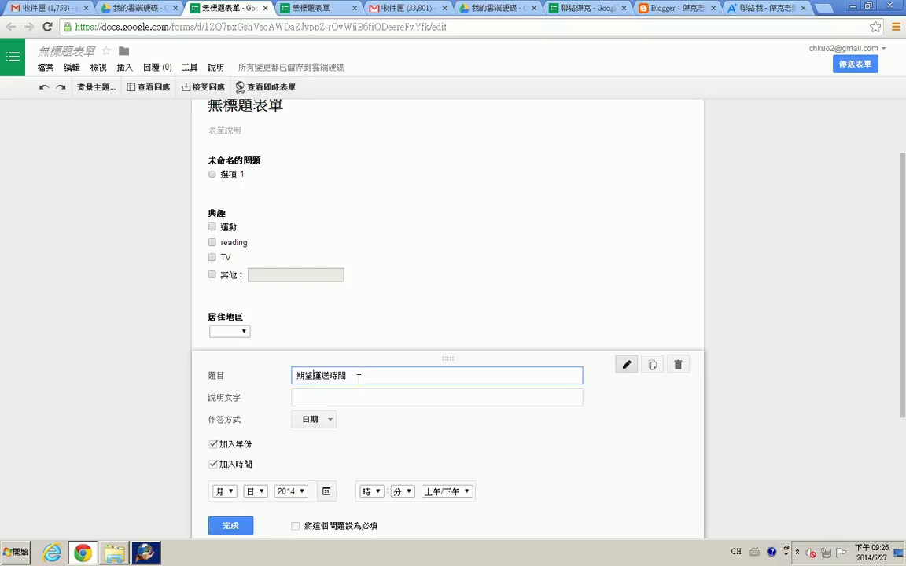
{"action": "left_click", "coordinate": [349, 399]}
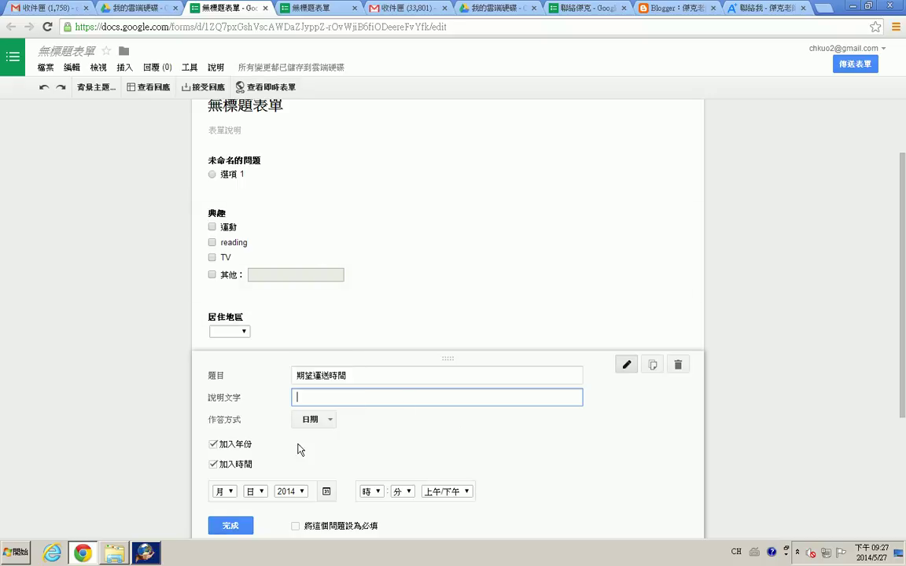
{"action": "scroll", "coordinate": [374, 464], "scroll_direction": "down", "scroll_amount": 2}
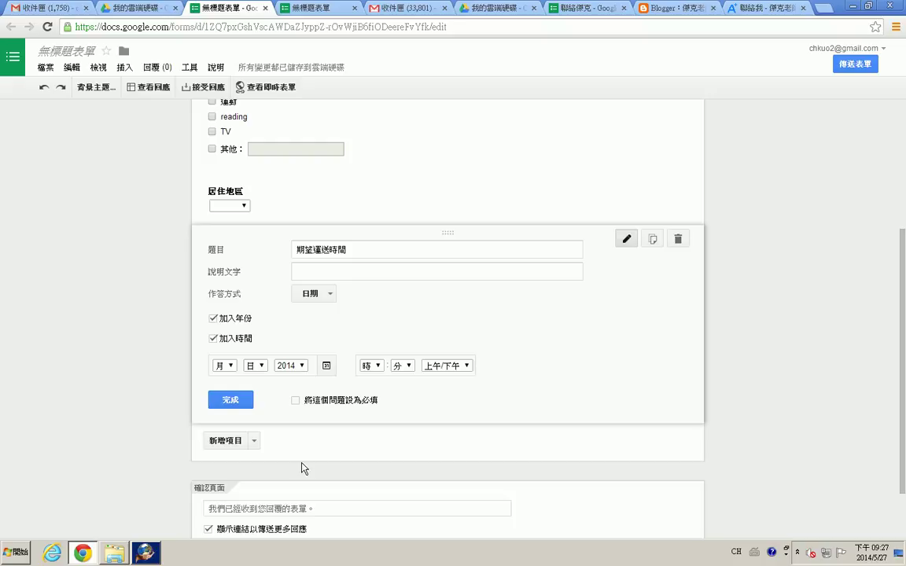
{"action": "left_click", "coordinate": [254, 441]}
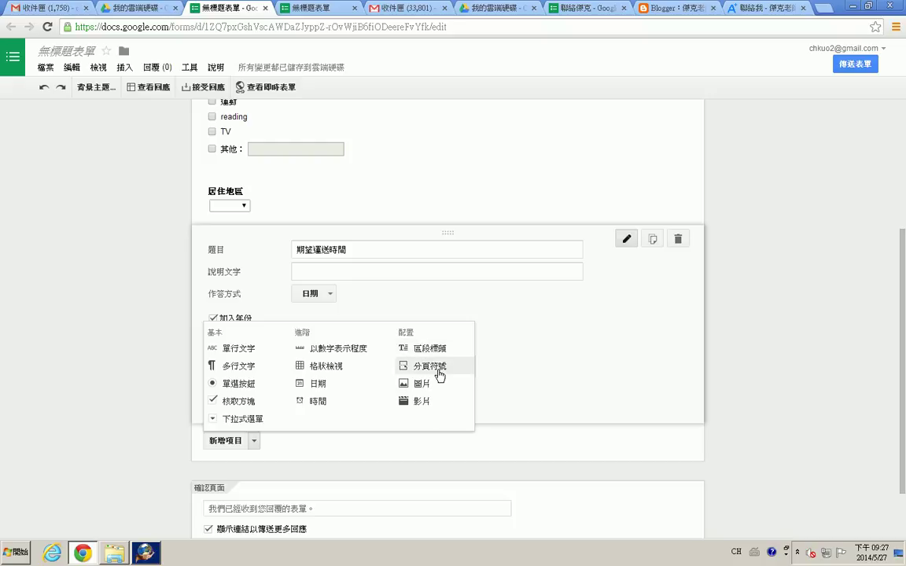
{"action": "left_click", "coordinate": [220, 302]}
{"action": "scroll", "coordinate": [159, 295], "scroll_direction": "up", "scroll_amount": 3}
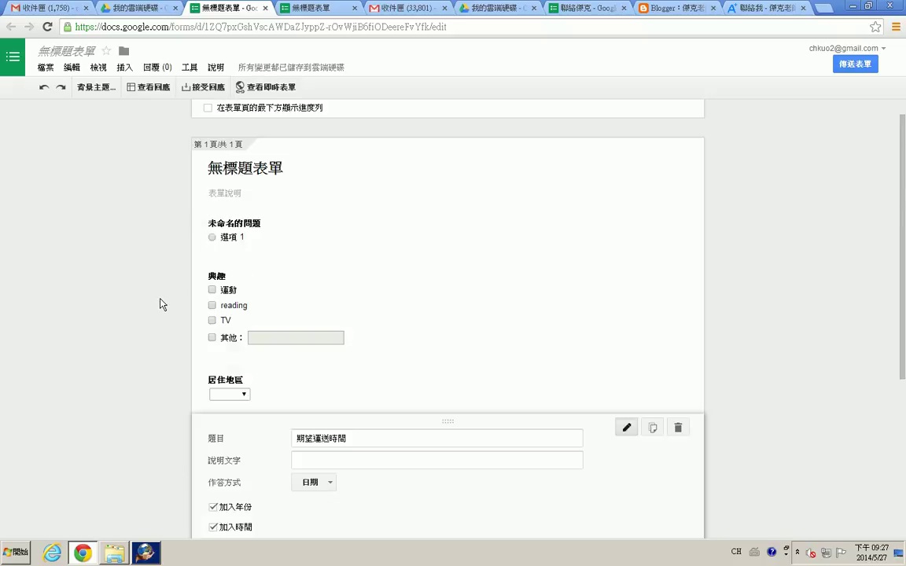
{"action": "scroll", "coordinate": [160, 304], "scroll_direction": "up", "scroll_amount": 1}
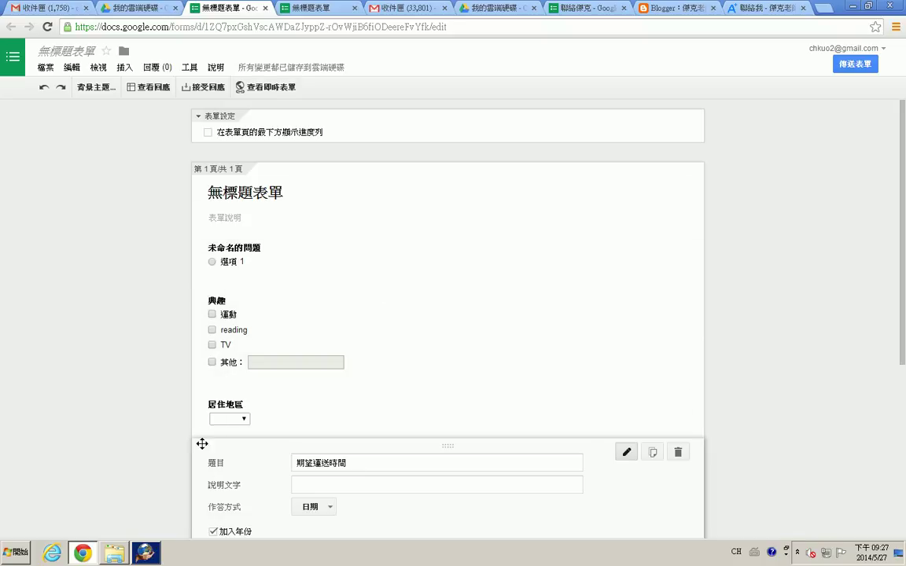
Add a section header titled 基本資料 below the 期望運送時間 question
{"action": "scroll", "coordinate": [283, 429], "scroll_direction": "down", "scroll_amount": 3}
{"action": "left_click", "coordinate": [256, 404]}
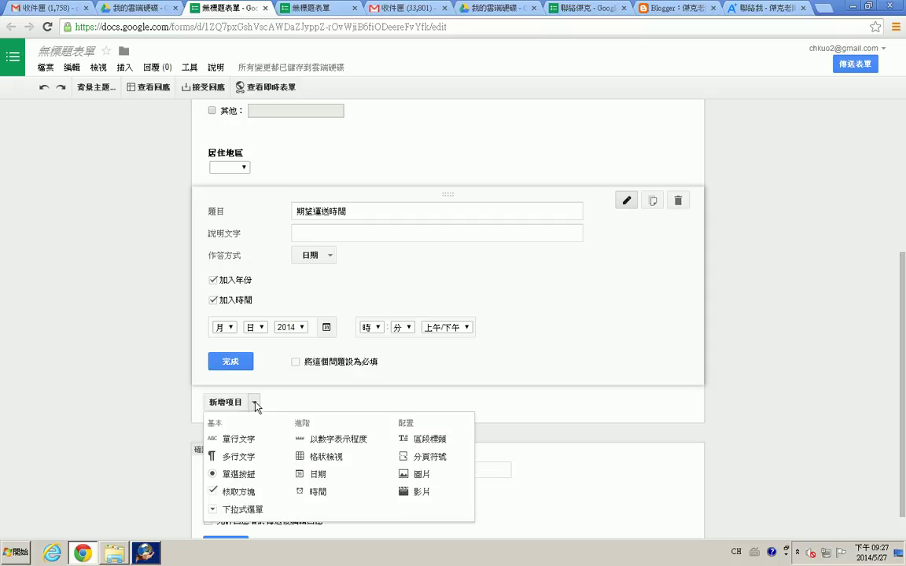
{"action": "left_click", "coordinate": [405, 435]}
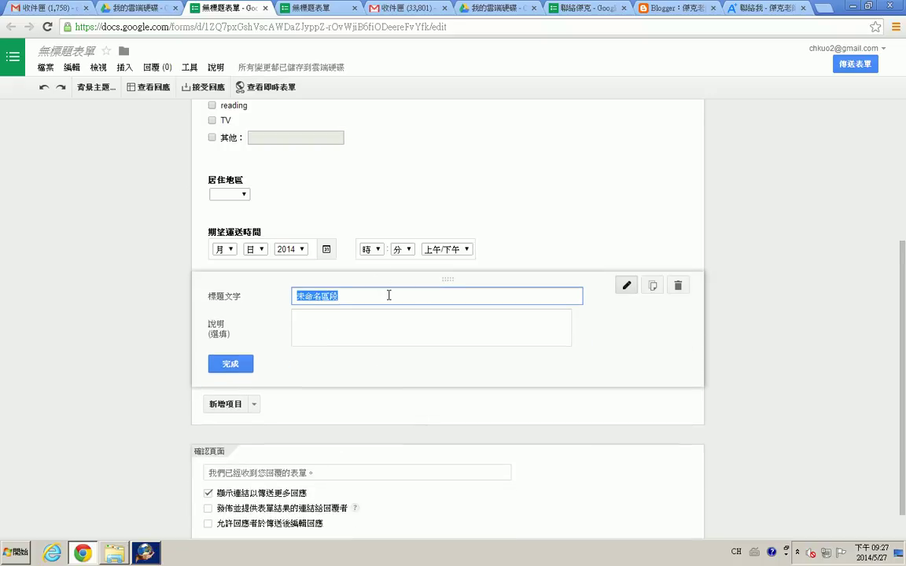
{"action": "type", "text": "基本"}
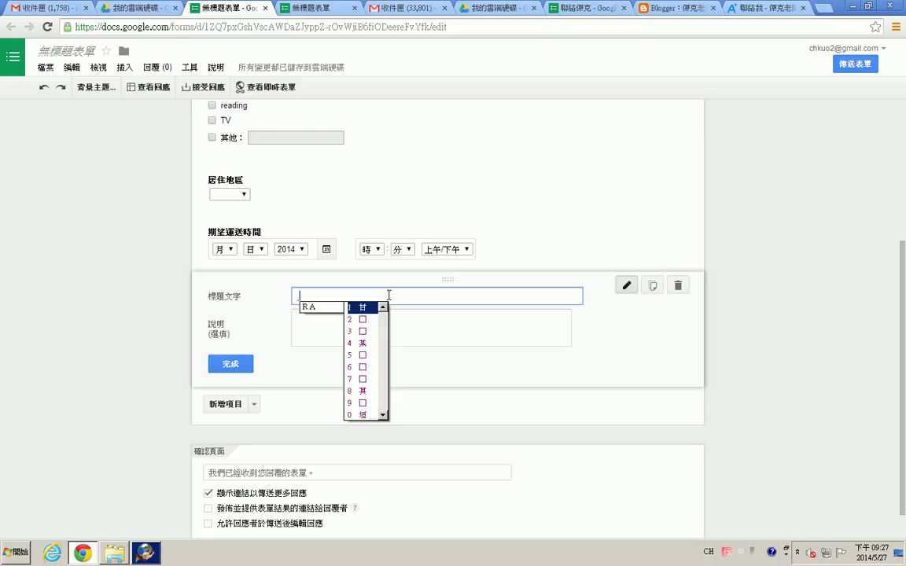
{"action": "type", "text": "資"}
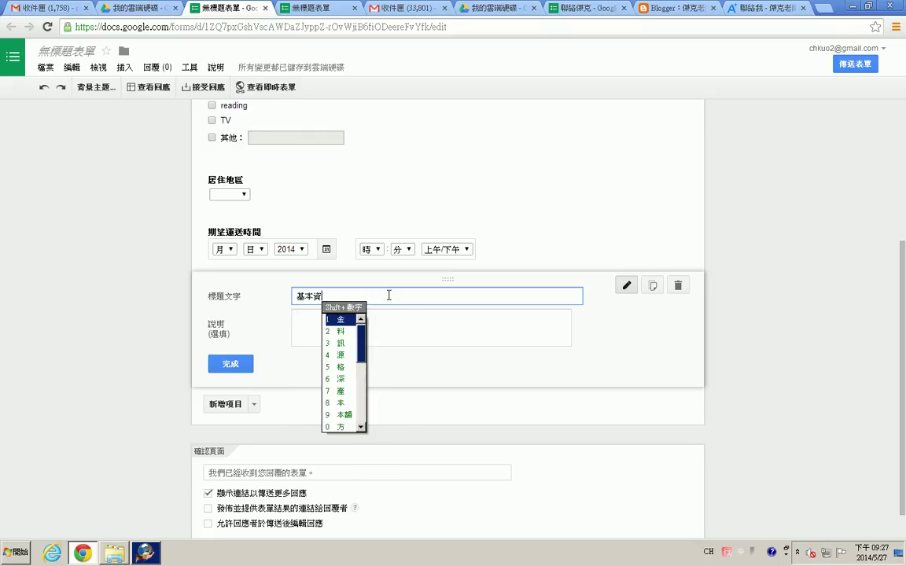
{"action": "type", "text": "料"}
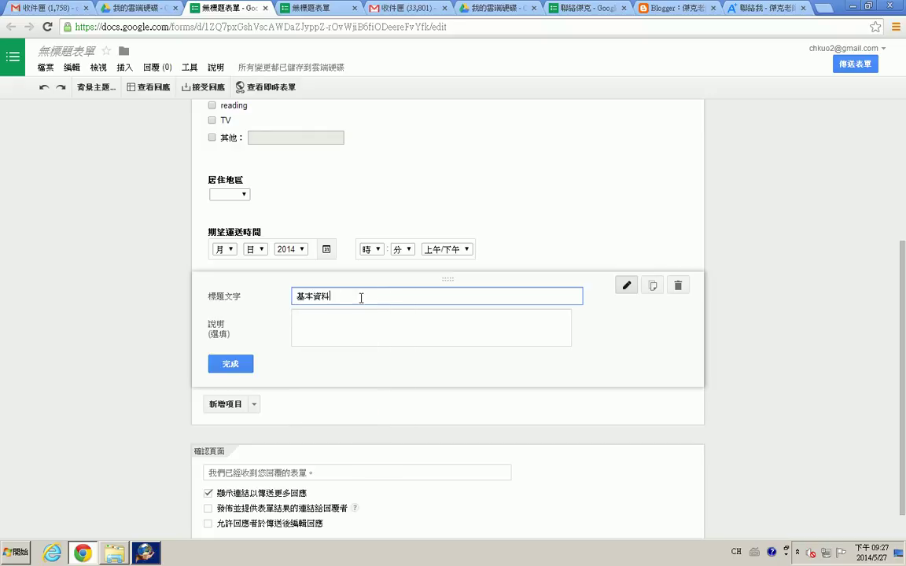
{"action": "left_click", "coordinate": [247, 366]}
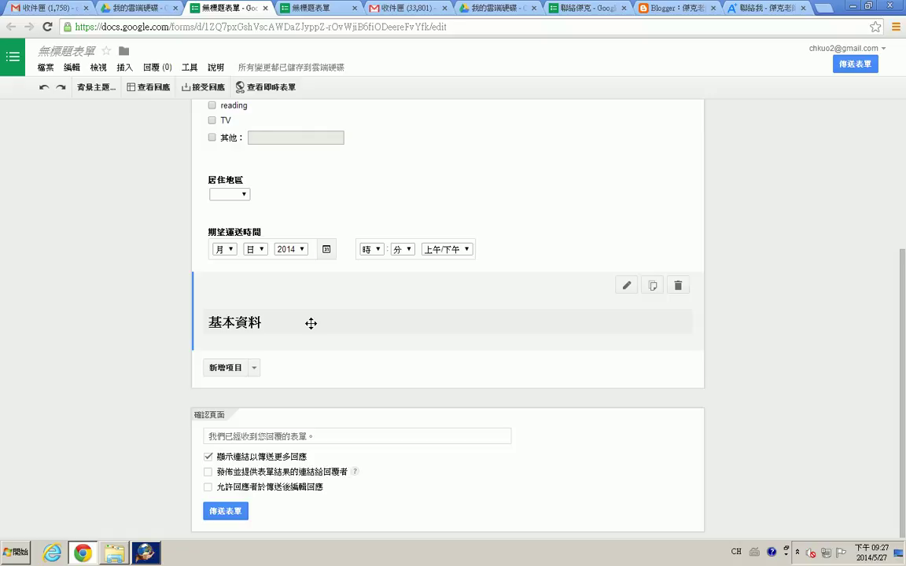
Move the 基本資料 section header to the beginning of the form, above the first question
{"action": "left_click_drag", "start_coordinate": [311, 323], "coordinate": [377, 257]}
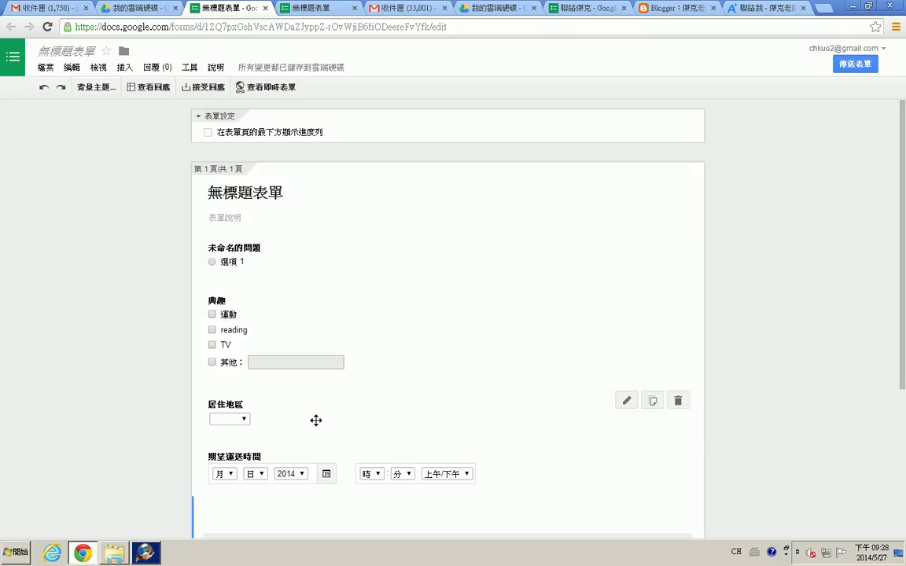
{"action": "scroll", "coordinate": [295, 385], "scroll_direction": "down", "scroll_amount": 2}
{"action": "left_click_drag", "start_coordinate": [296, 385], "coordinate": [307, 192]}
{"action": "left_click_drag", "start_coordinate": [277, 333], "coordinate": [282, 269]}
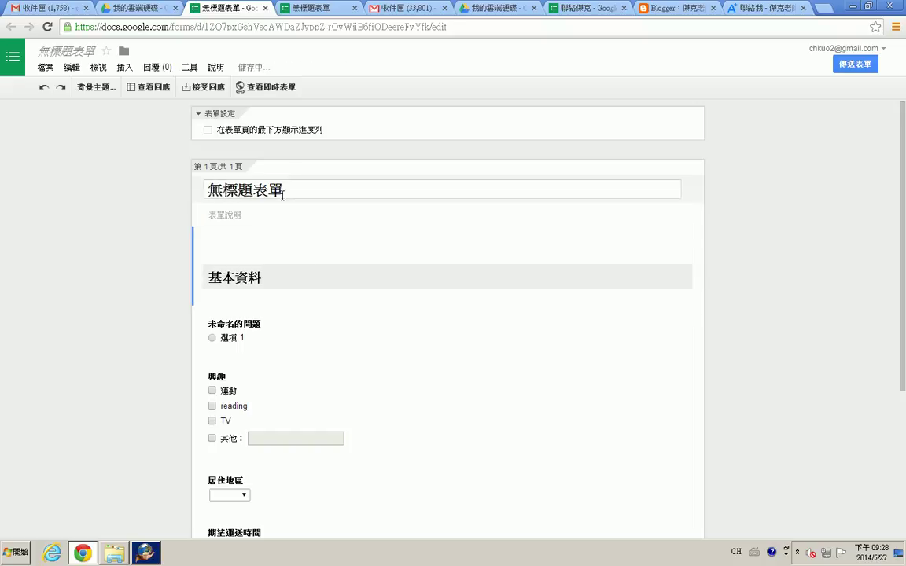
Add a second section header titled 訂購資料 and place it between the 居住地區 and 期望運送時間 questions
{"action": "scroll", "coordinate": [290, 273], "scroll_direction": "down", "scroll_amount": 2}
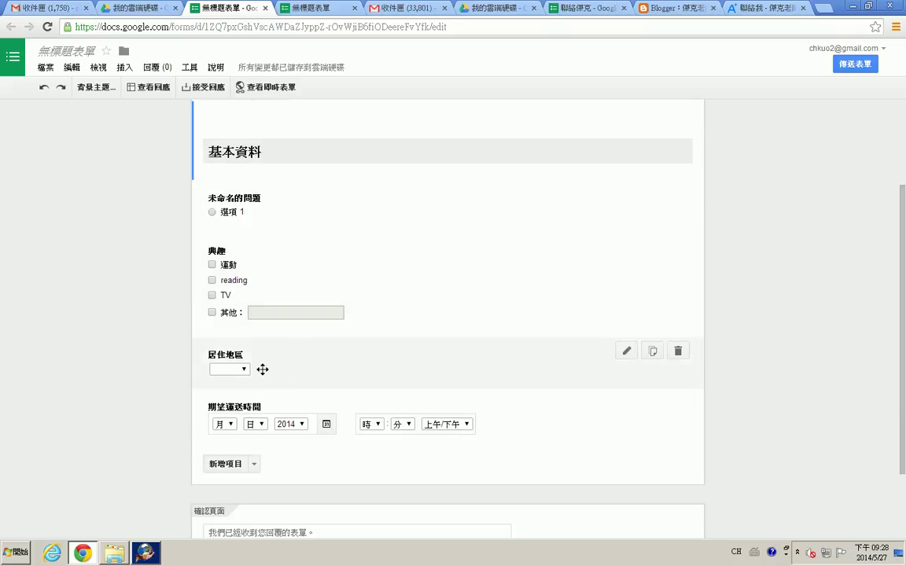
{"action": "left_click", "coordinate": [253, 464]}
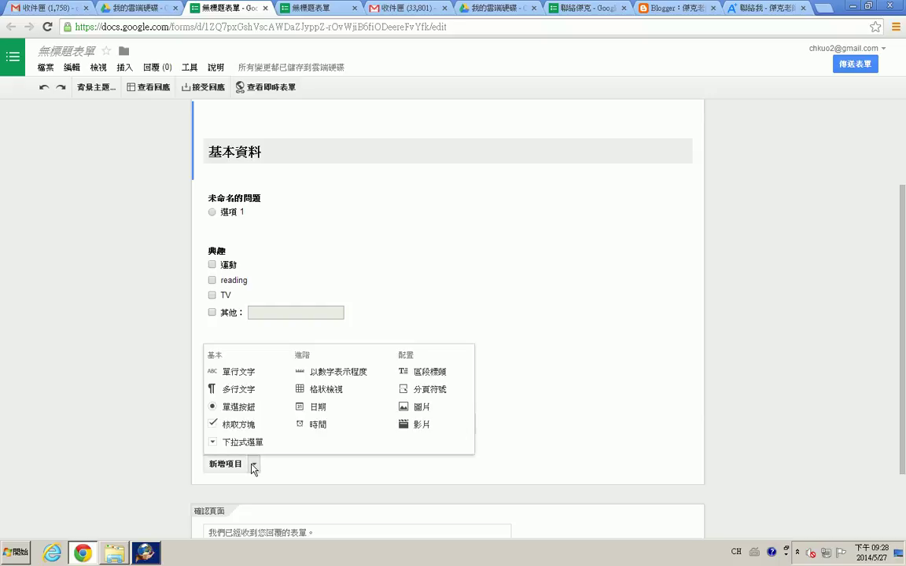
{"action": "left_click", "coordinate": [438, 373]}
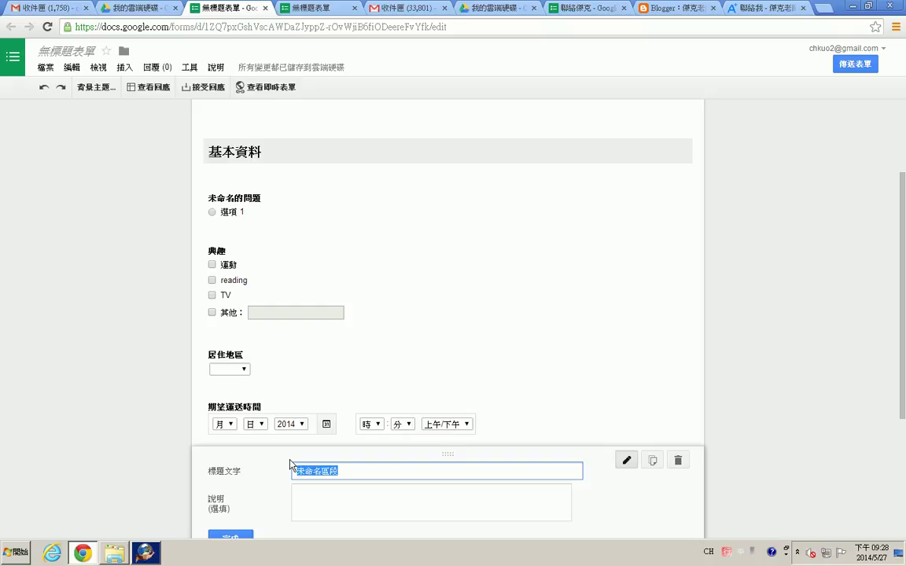
{"action": "type", "text": "訂購資"}
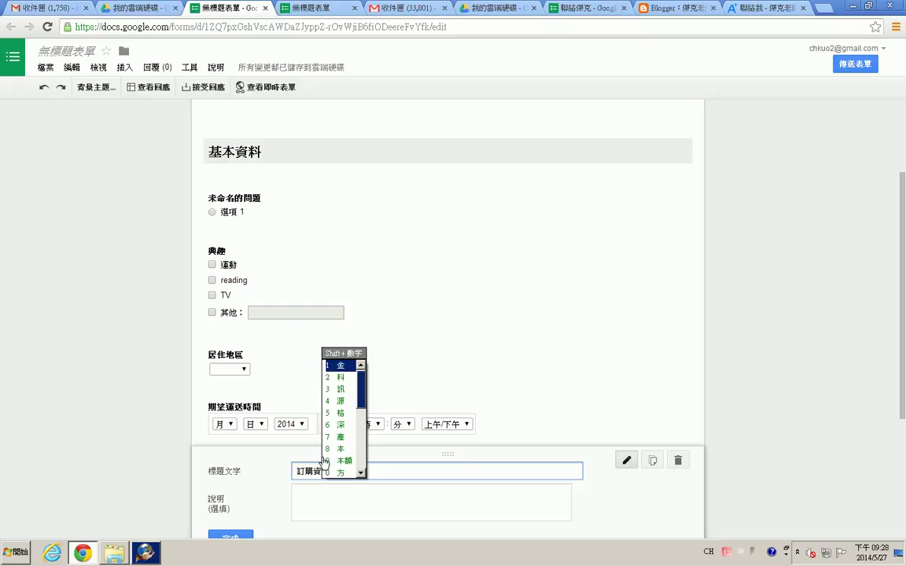
{"action": "key", "text": "Left"}
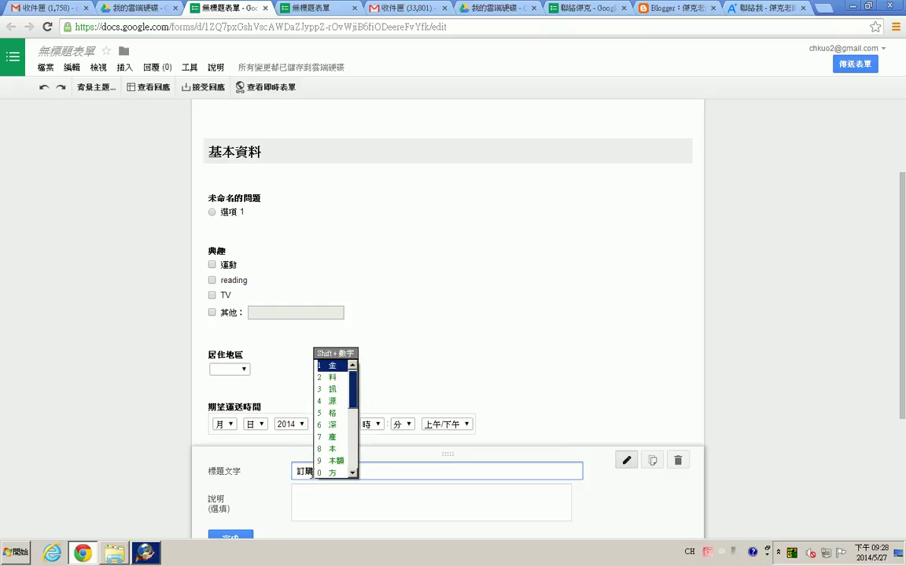
{"action": "key", "text": "Right"}
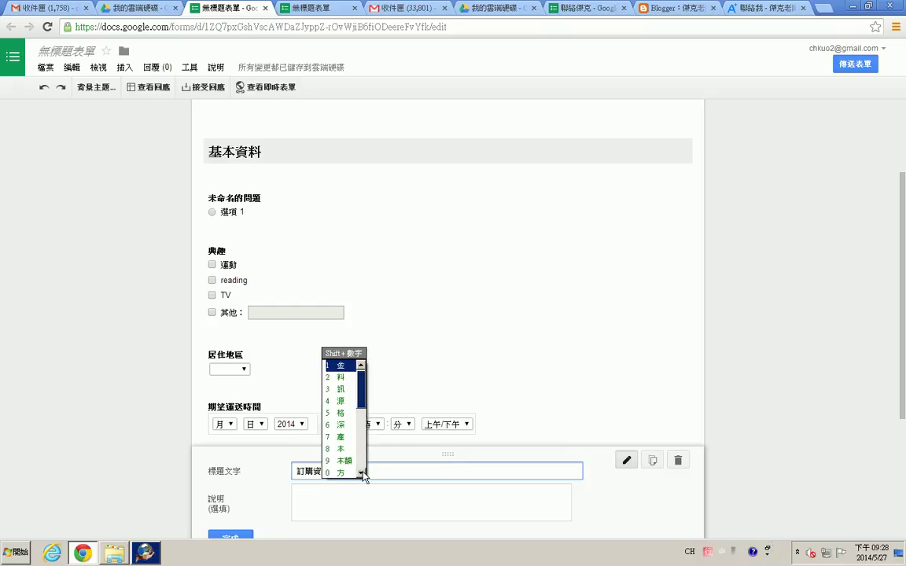
{"action": "left_click", "coordinate": [364, 471]}
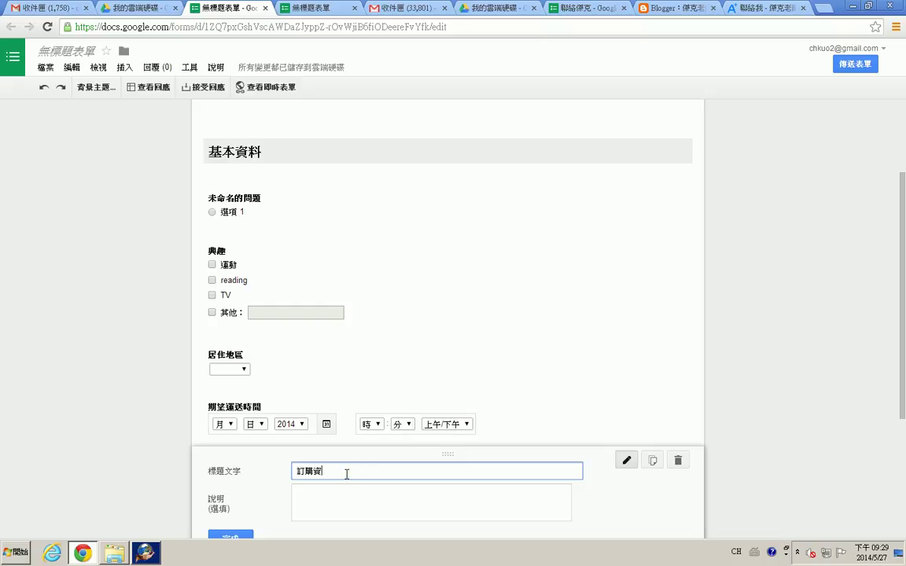
{"action": "type", "text": ","}
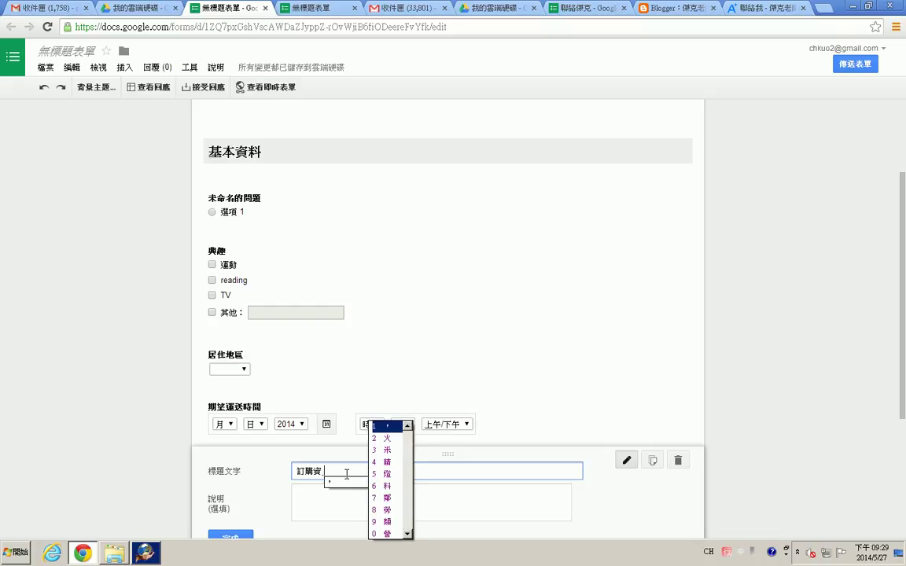
{"action": "type", "text": "6"}
{"action": "key", "text": "Escape"}
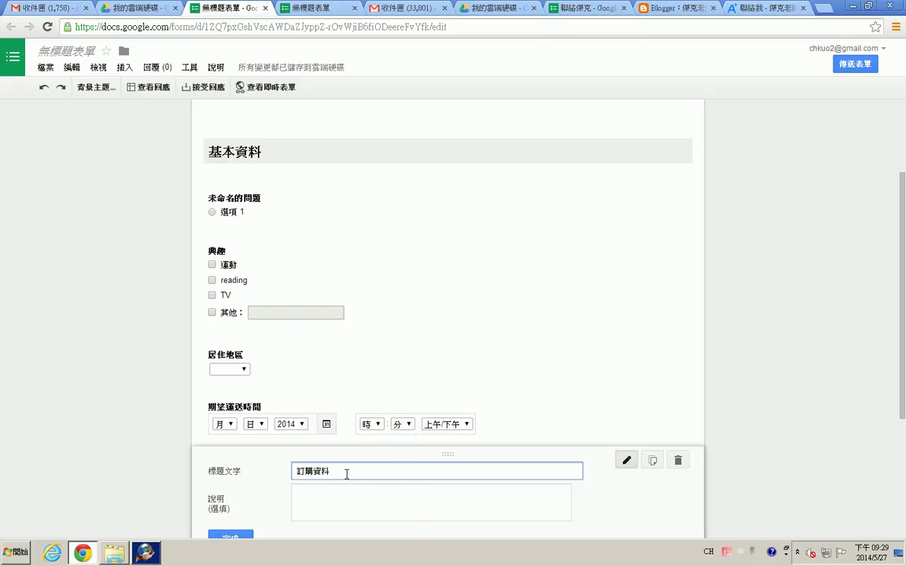
{"action": "scroll", "coordinate": [258, 516], "scroll_direction": "down", "scroll_amount": 1}
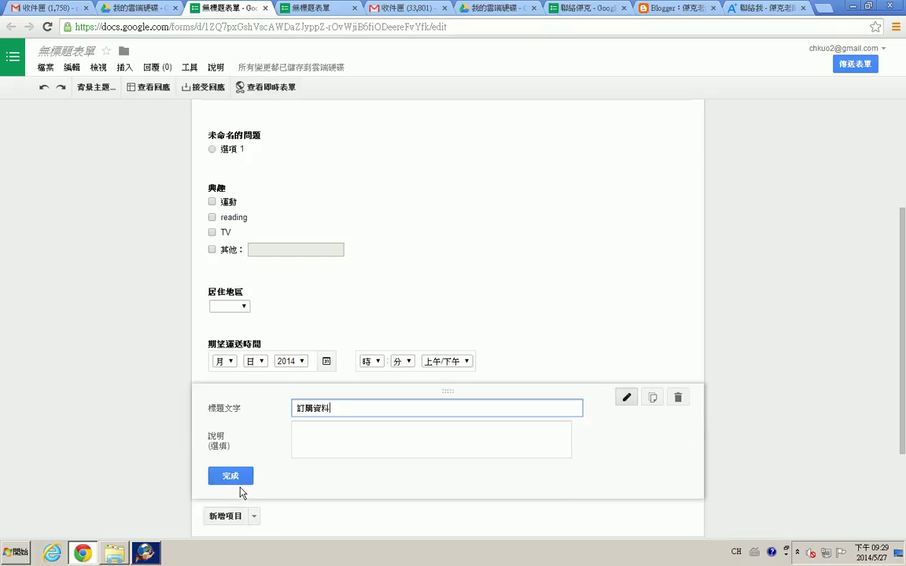
{"action": "left_click", "coordinate": [238, 488]}
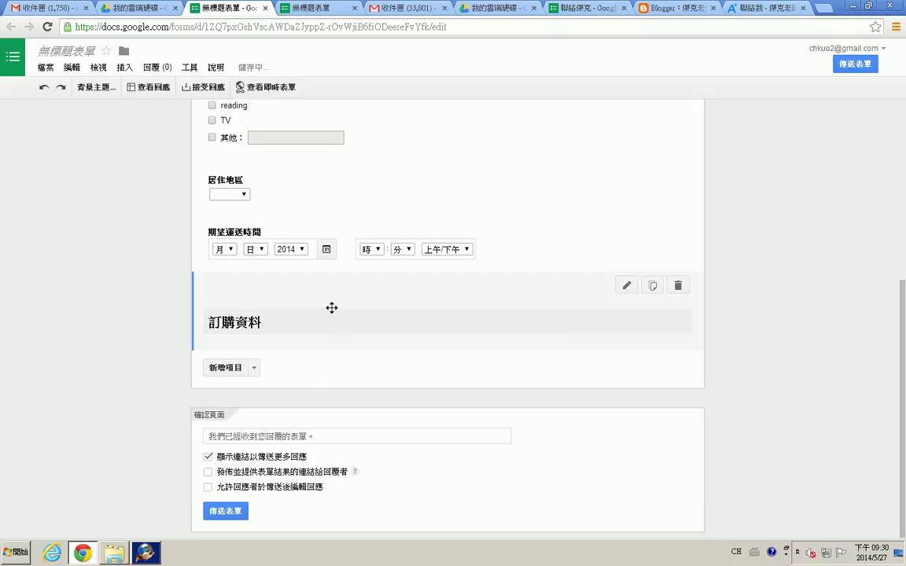
{"action": "mouse_move", "coordinate": [334, 329]}
{"action": "left_mouse_down"}
{"action": "mouse_move", "coordinate": [332, 261]}
{"action": "mouse_move", "coordinate": [341, 352]}
{"action": "mouse_move", "coordinate": [340, 305]}
{"action": "mouse_move", "coordinate": [346, 340]}
{"action": "left_mouse_up"}
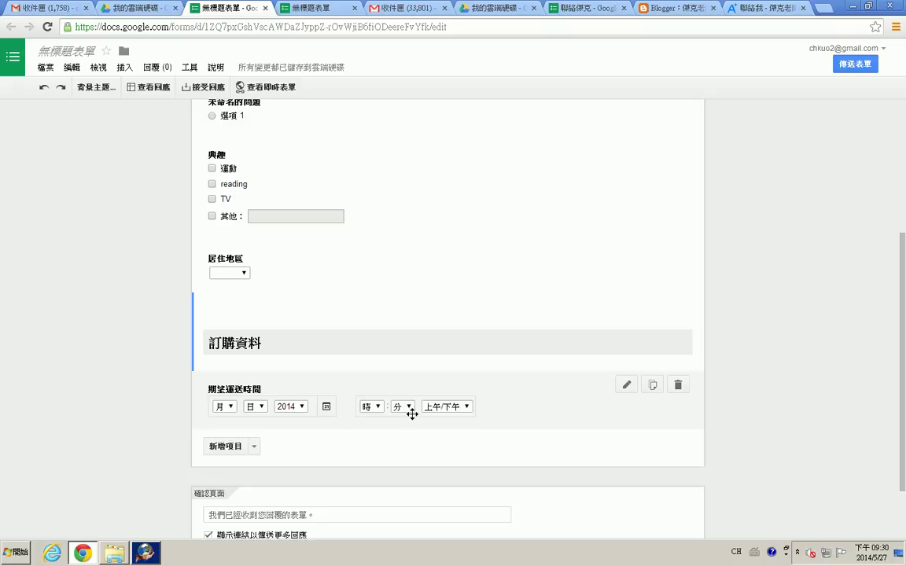
Examine the answer settings and 進階設定 of the 居住地區 drop-down, and the settings of the first 單選按鈕 question
{"action": "left_click", "coordinate": [254, 447]}
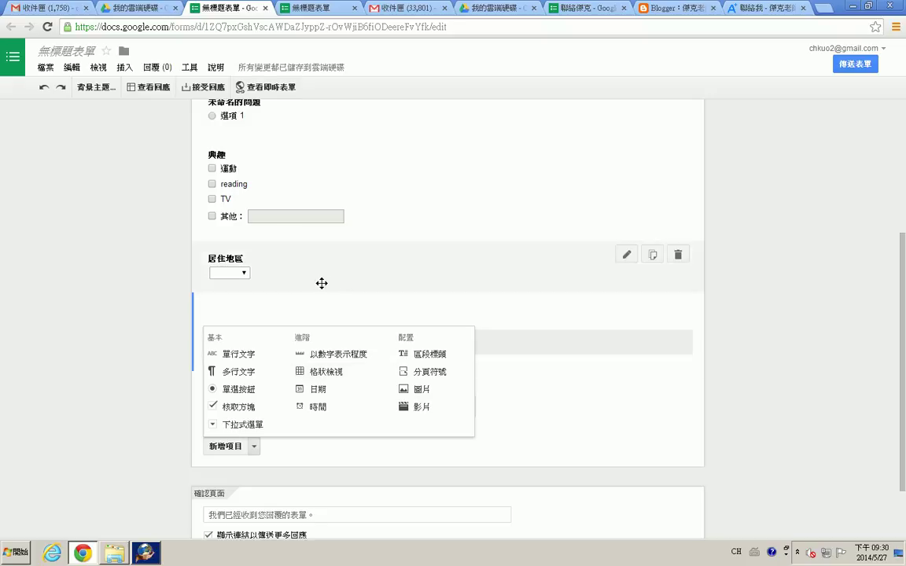
{"action": "left_click", "coordinate": [245, 275]}
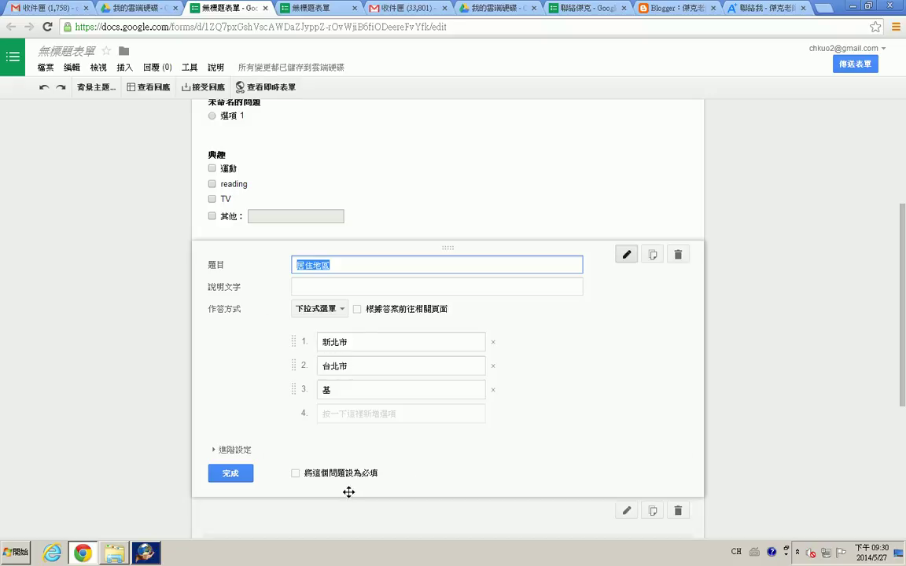
{"action": "left_click", "coordinate": [219, 451]}
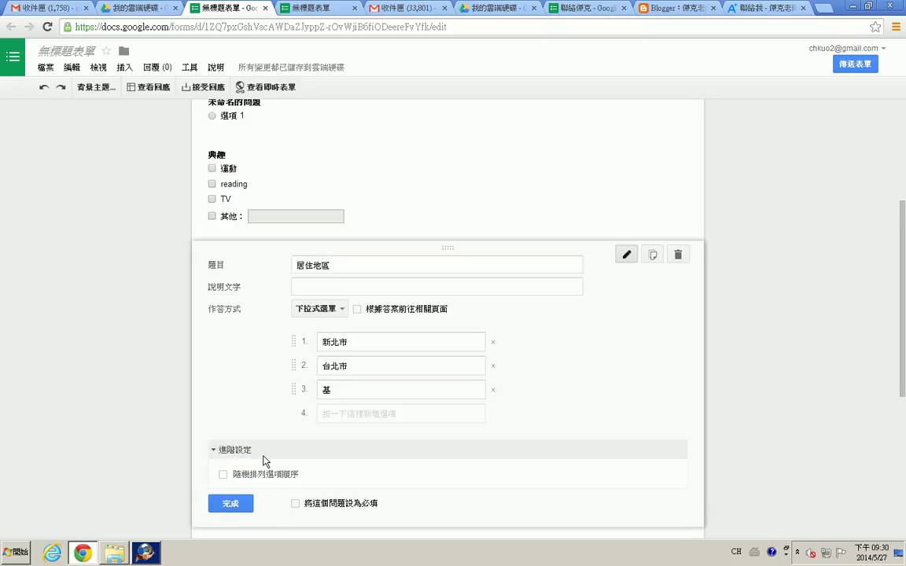
{"action": "left_click", "coordinate": [221, 451]}
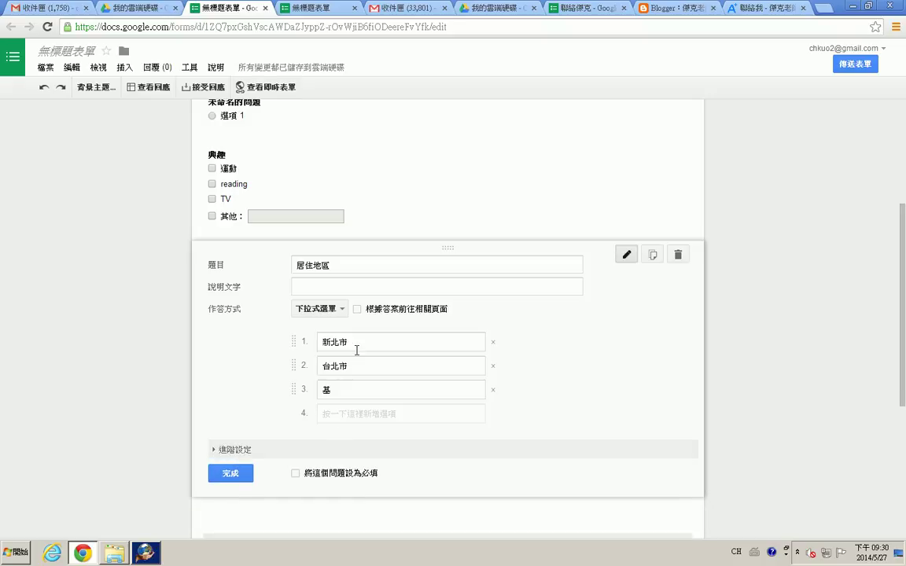
{"action": "scroll", "coordinate": [330, 291], "scroll_direction": "up", "scroll_amount": 3}
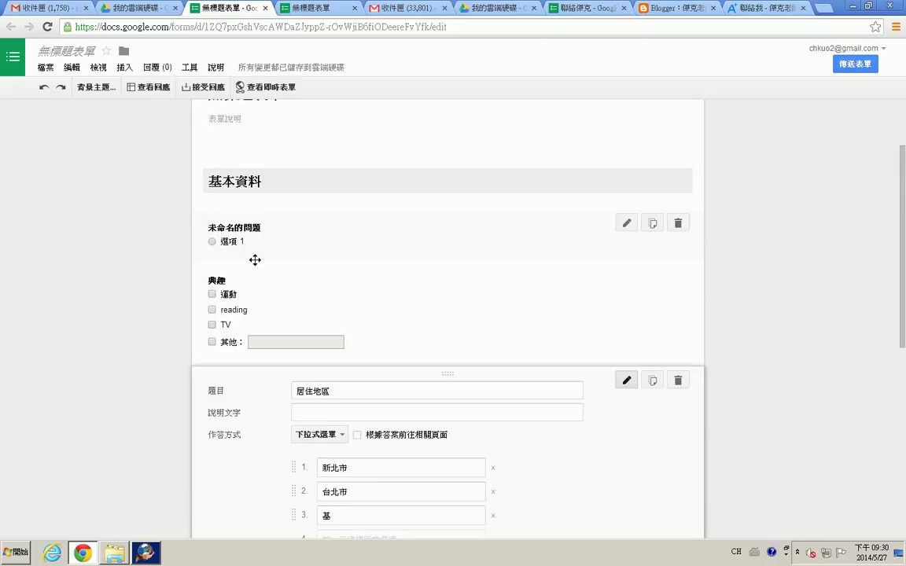
{"action": "left_click", "coordinate": [627, 223]}
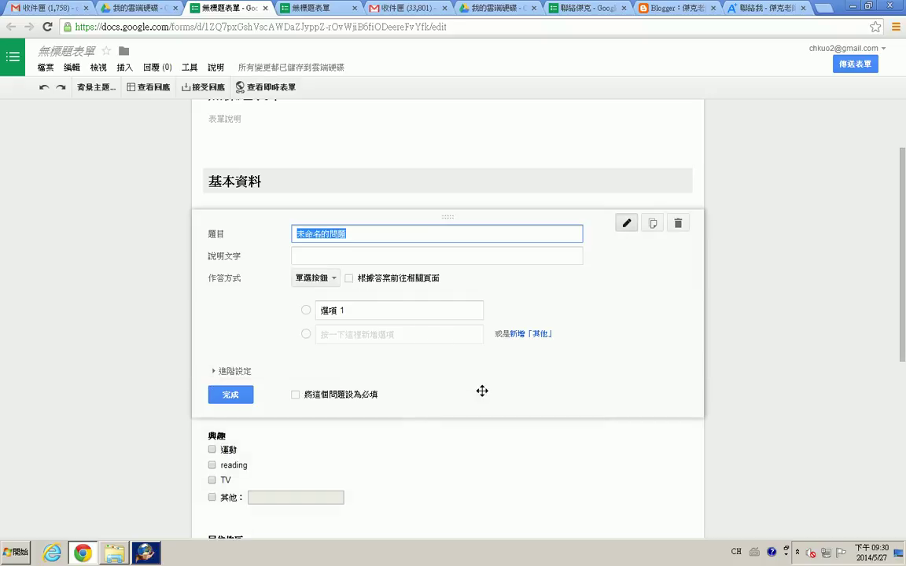
Insert a 分頁符號 (page break) below the 期望運送時間 question
{"action": "scroll", "coordinate": [463, 390], "scroll_direction": "down", "scroll_amount": 5}
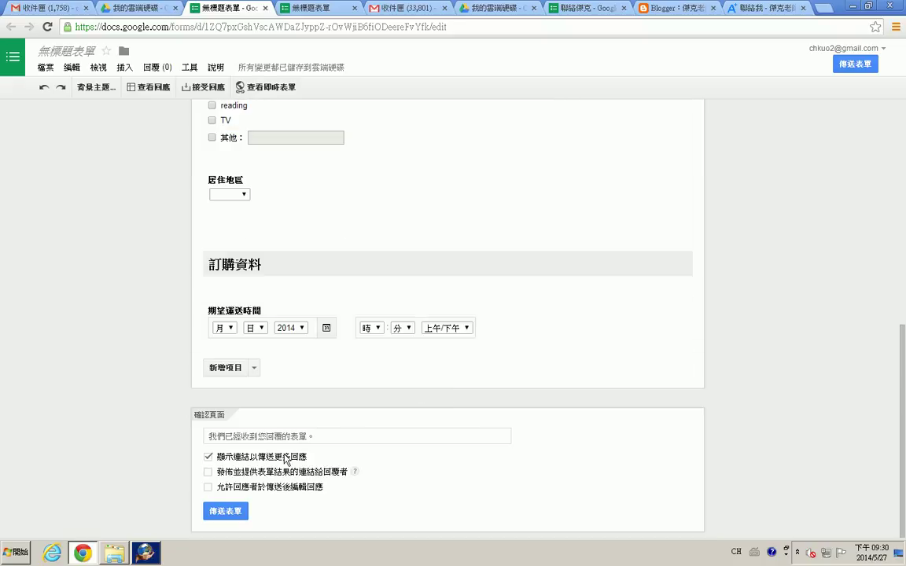
{"action": "left_click", "coordinate": [254, 368]}
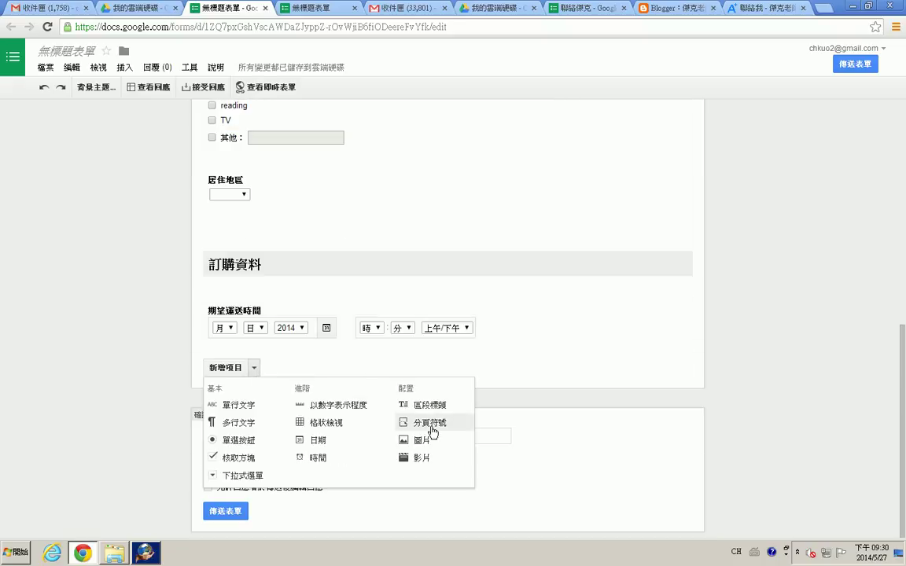